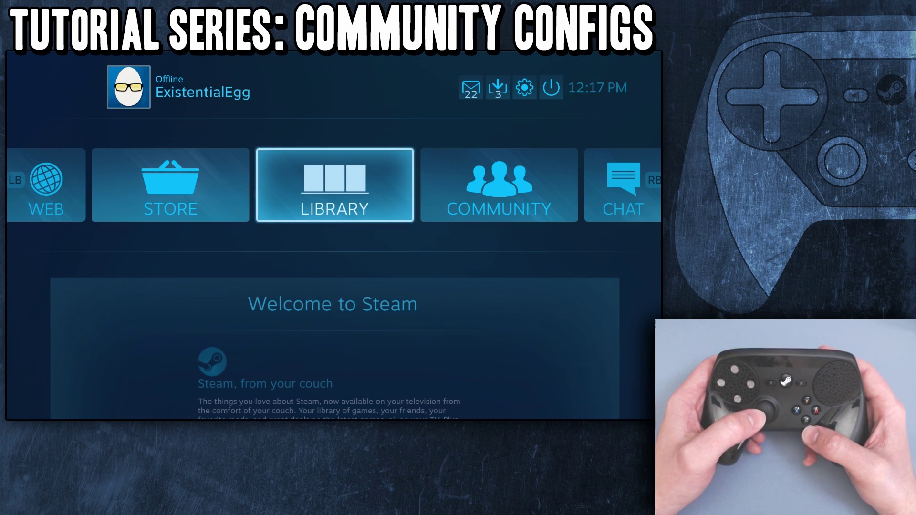
Minimize Big Picture to the desktop client, then relaunch it with the Big Picture Mode button.
{"action": "key", "text": "Right"}
{"action": "key", "text": "Up"}
{"action": "key", "text": "Right"}
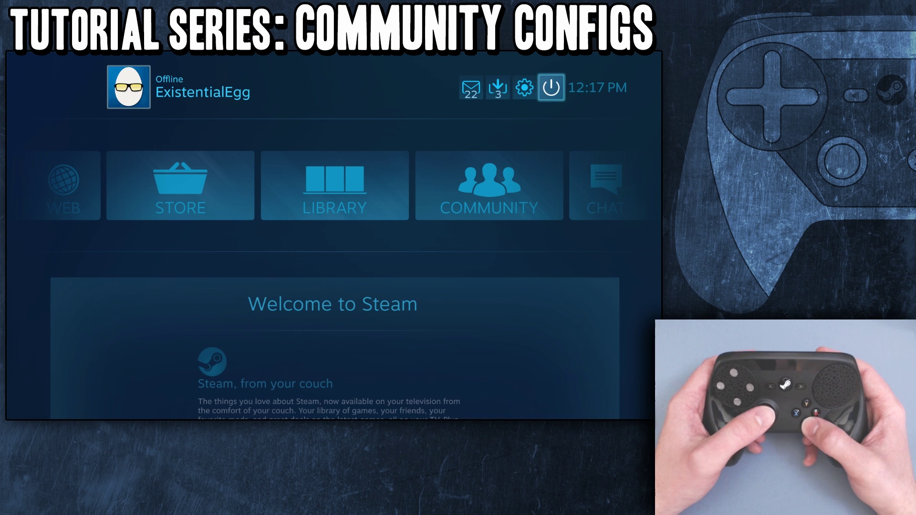
{"action": "key", "text": "Return"}
{"action": "key", "text": "Return"}
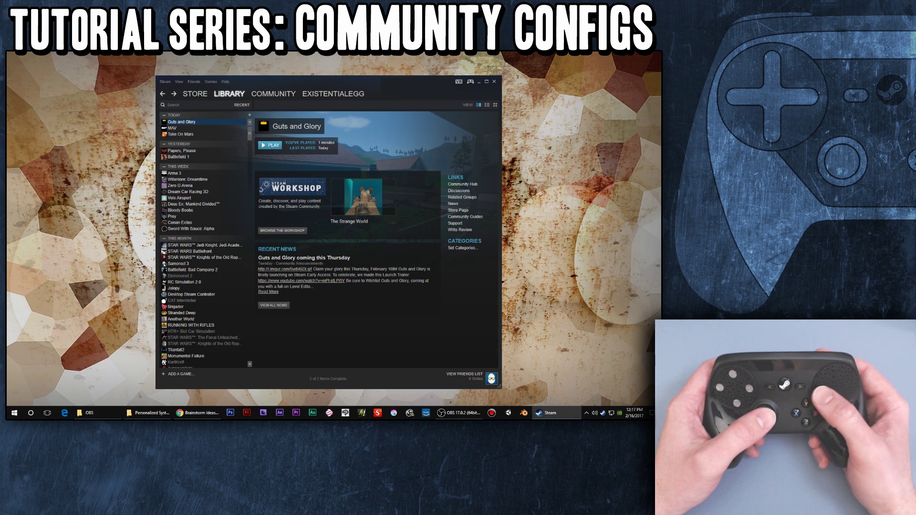
{"action": "left_click", "coordinate": [472, 83]}
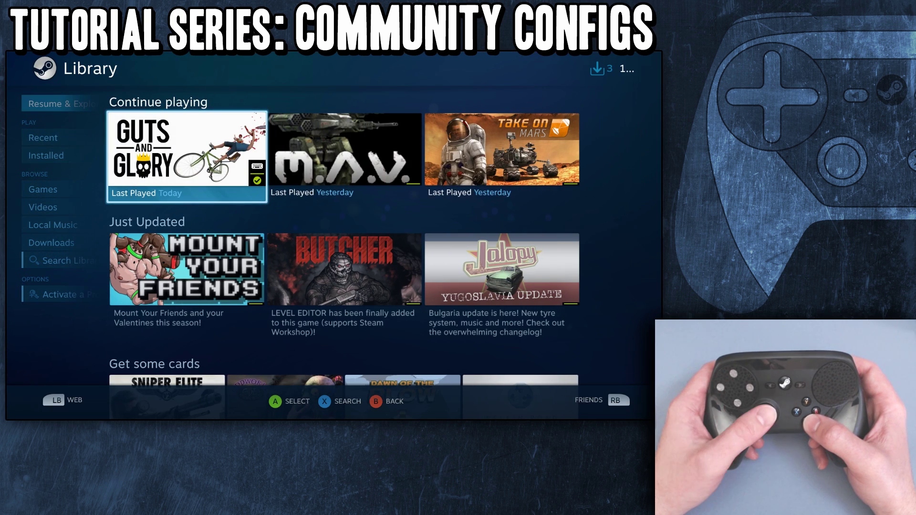
Open the Guts and Glory game page and move to its Manage Game controller configuration option.
{"action": "key", "text": "Right"}
{"action": "key", "text": "Left"}
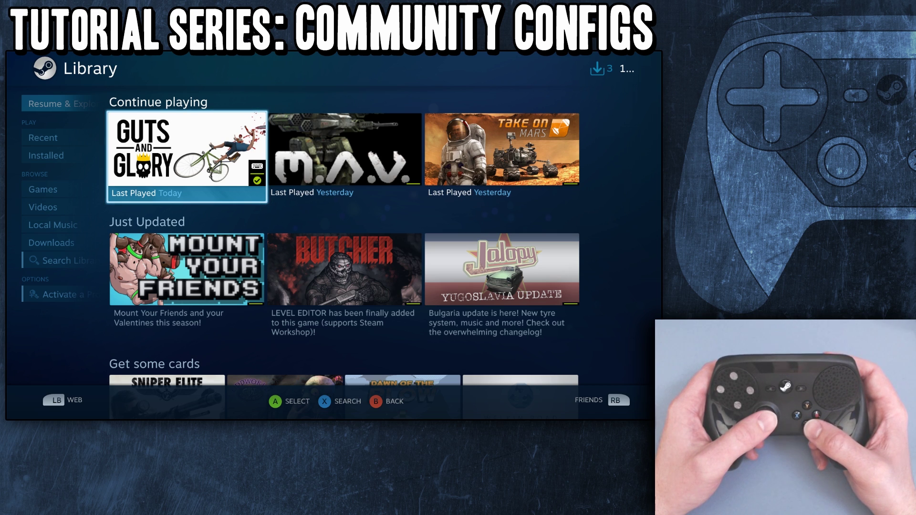
{"action": "key", "text": "Return"}
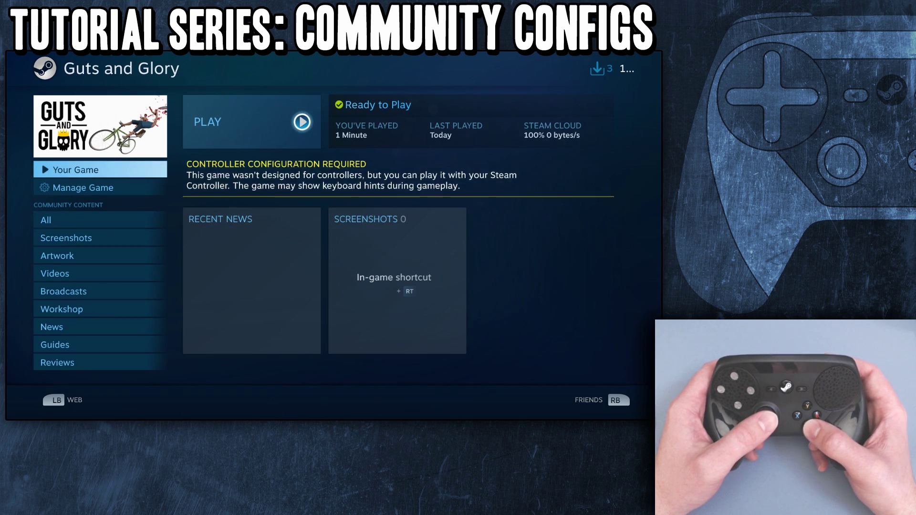
{"action": "key", "text": "Down"}
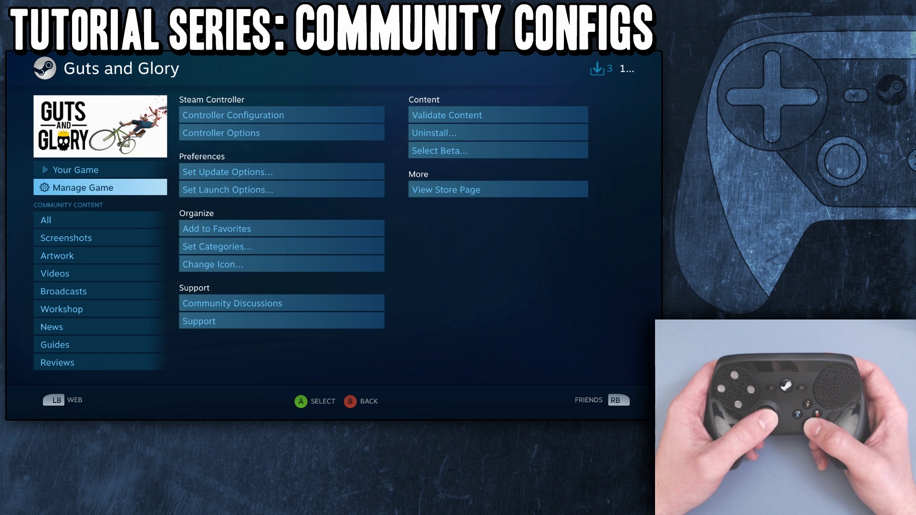
{"action": "key", "text": "Up"}
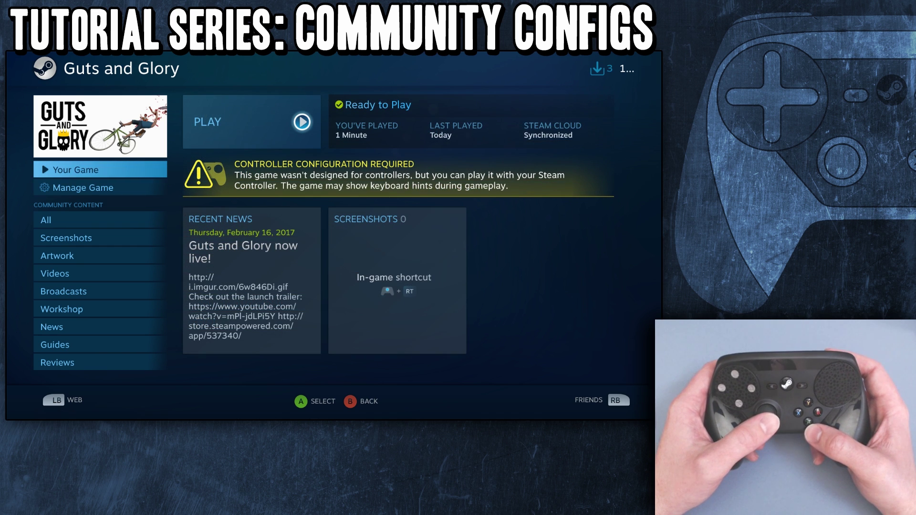
{"action": "key", "text": "Down"}
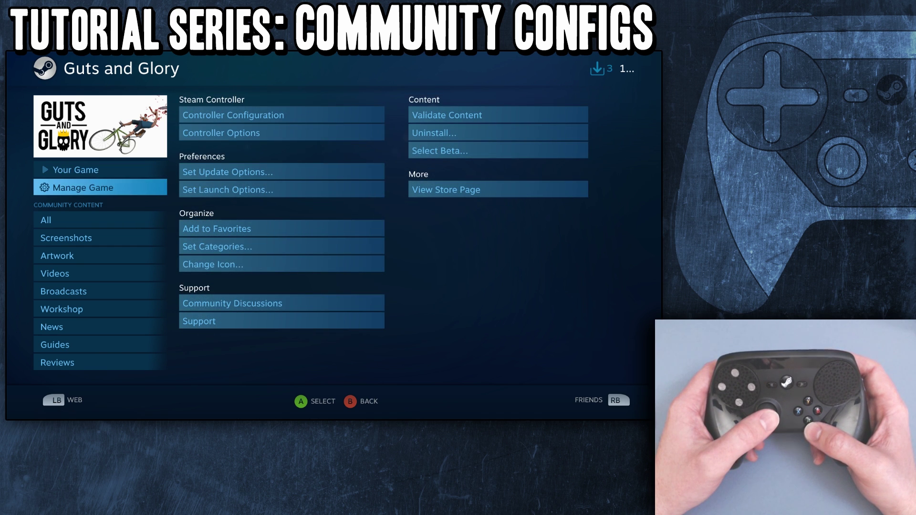
{"action": "key", "text": "Right"}
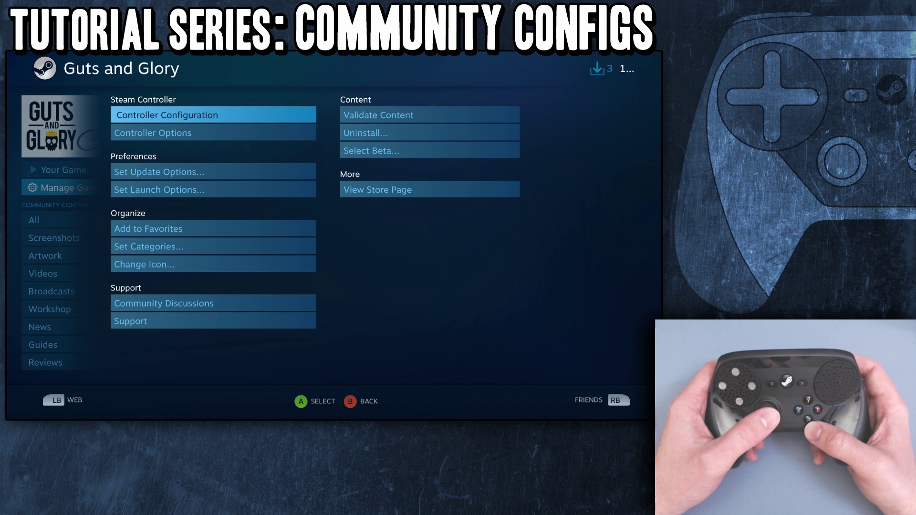
Open Guts and Glory's controller configuration and review its button, trigger and bumper bindings.
{"action": "key", "text": "Return"}
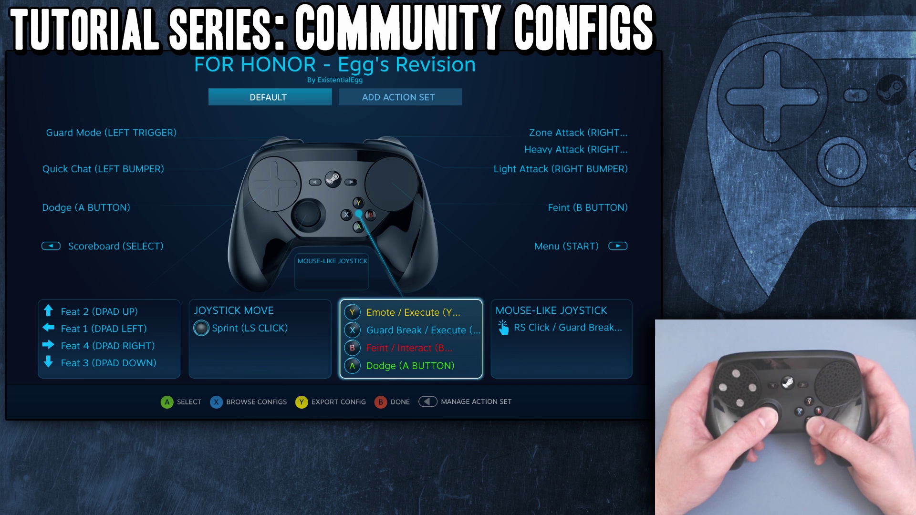
{"action": "key", "text": "Right"}
{"action": "key", "text": "Up"}
{"action": "key", "text": "Up"}
{"action": "key", "text": "Up"}
{"action": "key", "text": "Up"}
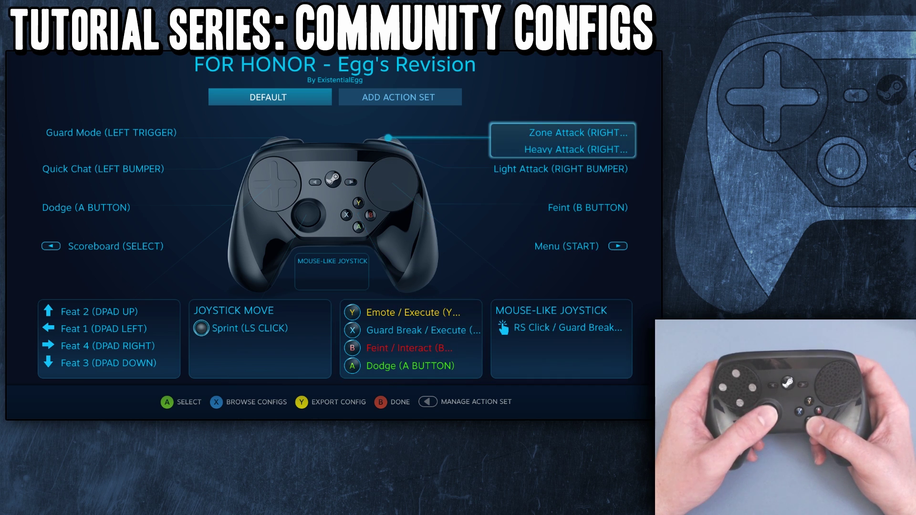
{"action": "key", "text": "Left"}
{"action": "key", "text": "Down"}
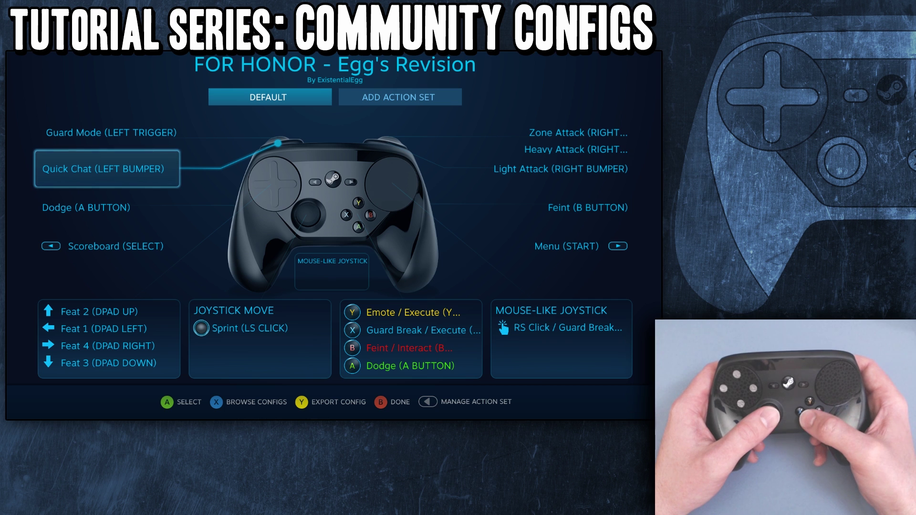
Leave the configuration, discarding unexported changes at the warning dialog.
{"action": "key", "text": "Escape"}
{"action": "key", "text": "Left"}
{"action": "key", "text": "Return"}
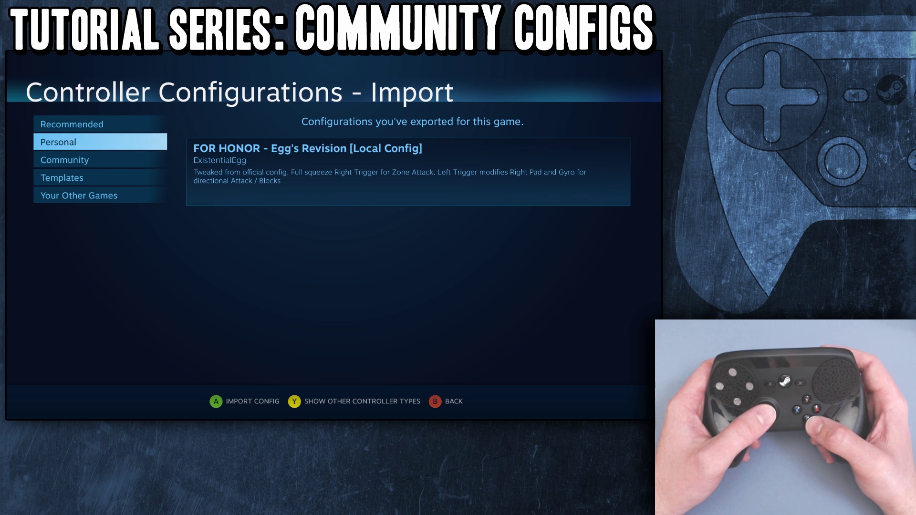
Inspect the personal FOR HONOR - Egg's Revision config, then check the empty Community category.
{"action": "key", "text": "Right"}
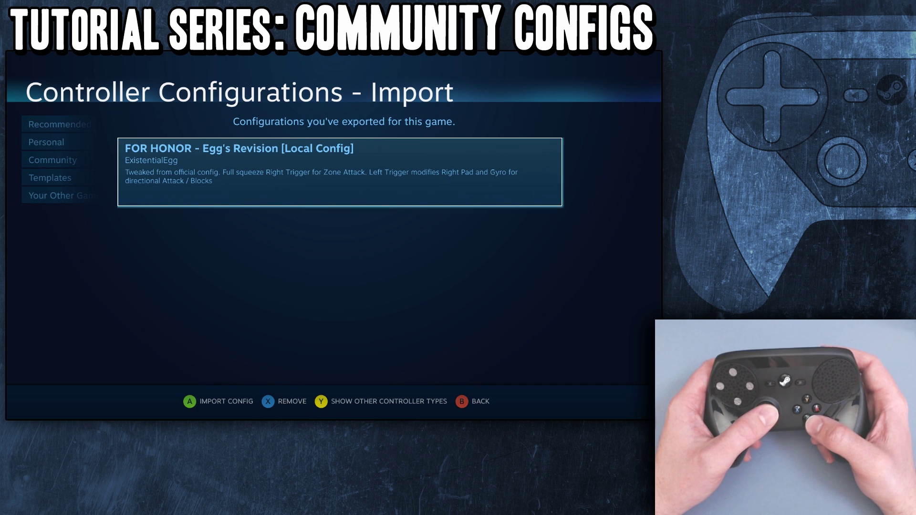
{"action": "key", "text": "Left"}
{"action": "key", "text": "Right"}
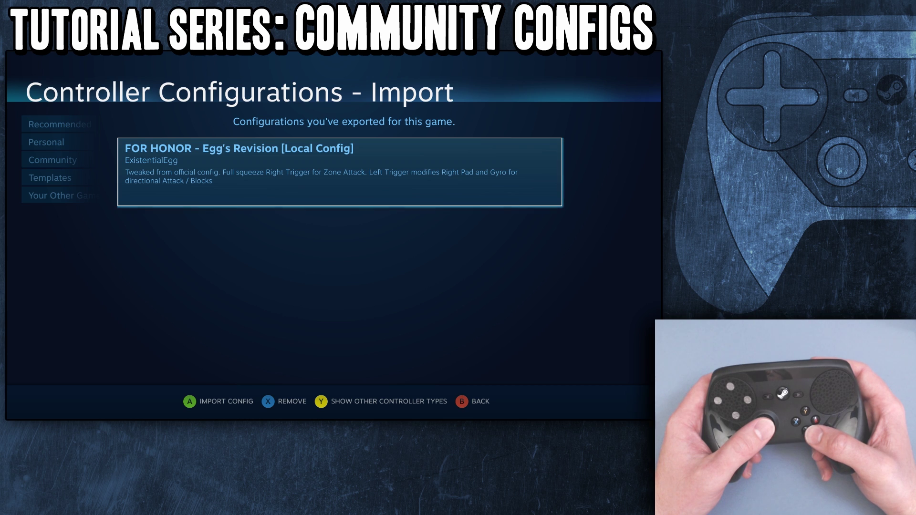
{"action": "key", "text": "Left"}
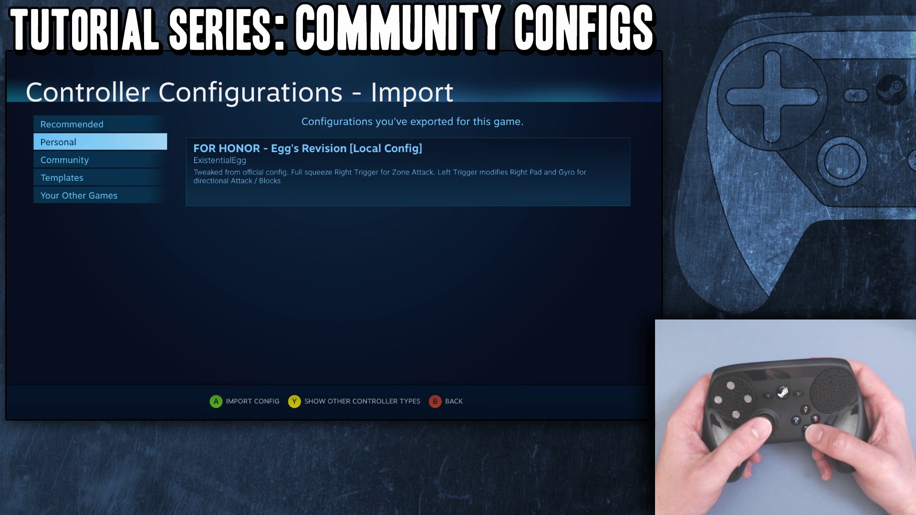
{"action": "key", "text": "Right"}
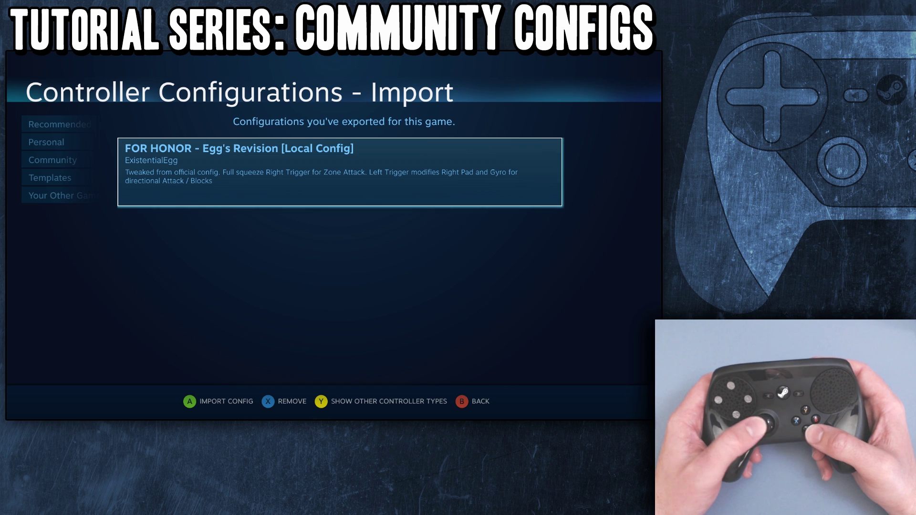
{"action": "key", "text": "Left"}
{"action": "key", "text": "Down"}
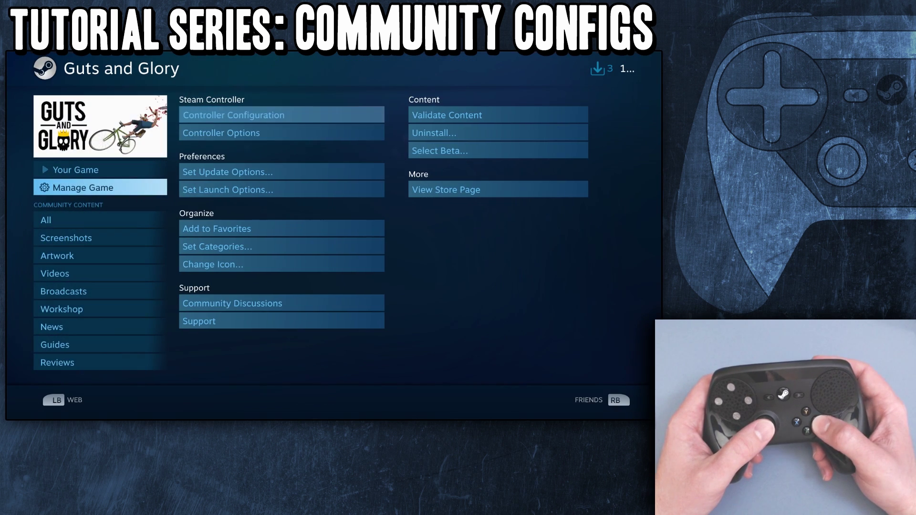
Open Take On Mars from the Library and enter its controller configuration.
{"action": "key", "text": "Right"}
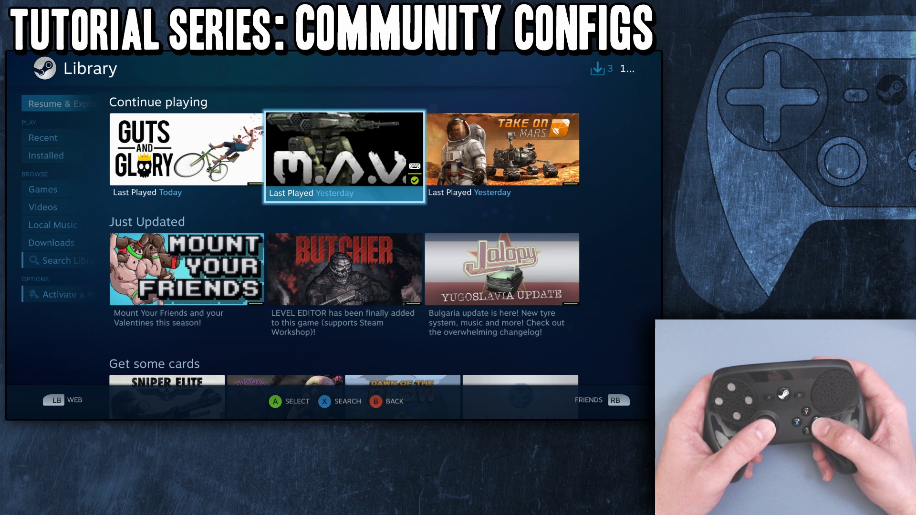
{"action": "key", "text": "Right"}
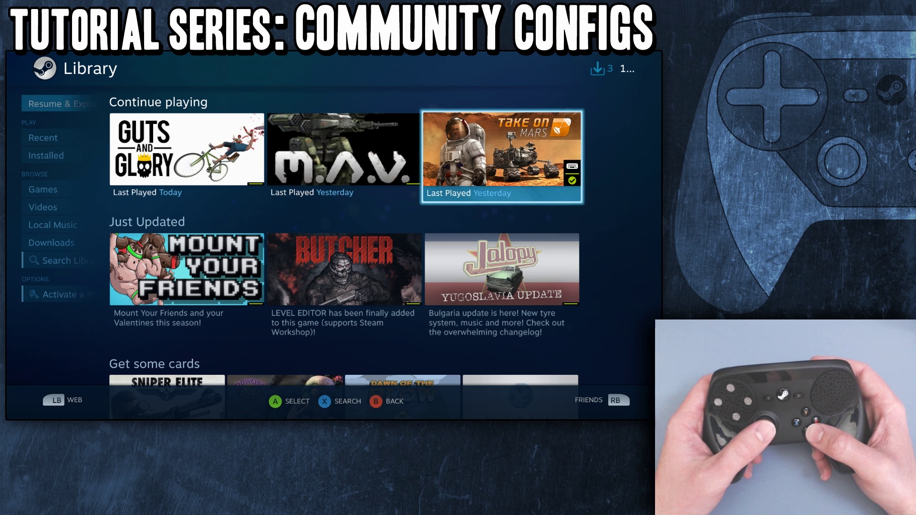
{"action": "key", "text": "Return"}
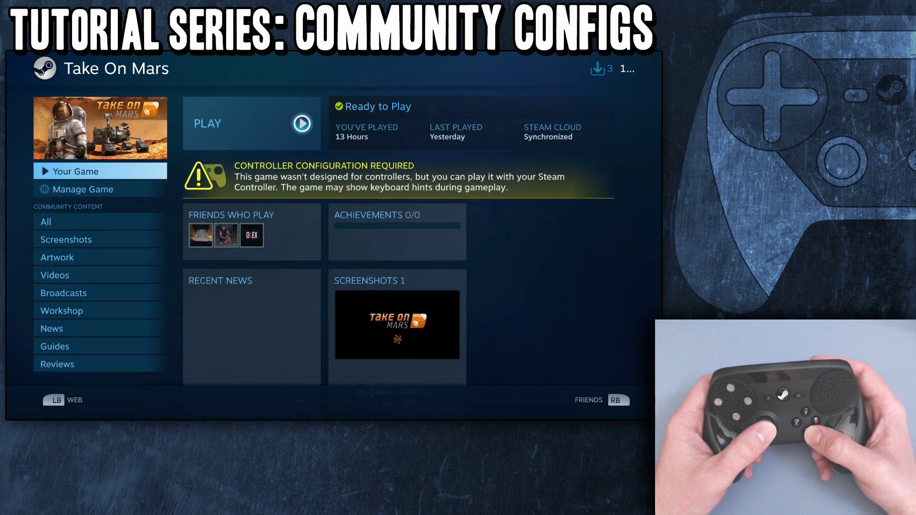
{"action": "key", "text": "Down"}
{"action": "key", "text": "Right"}
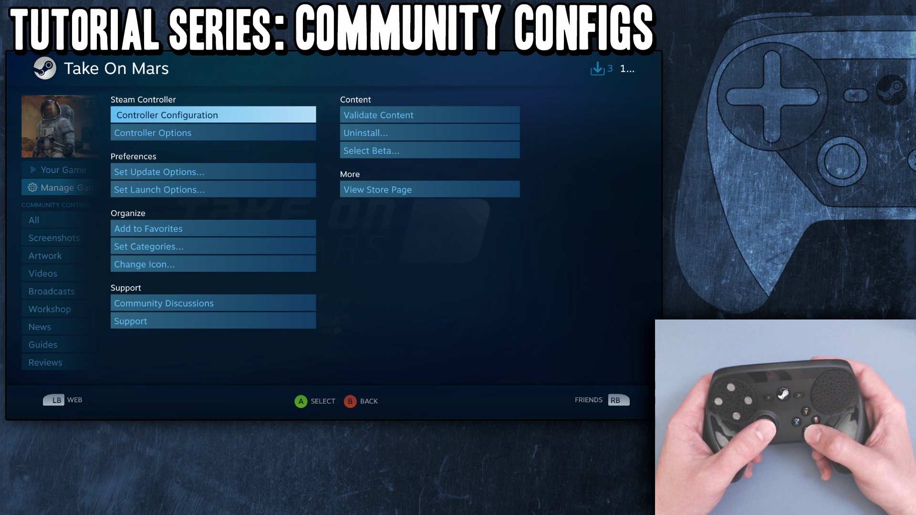
{"action": "key", "text": "Return"}
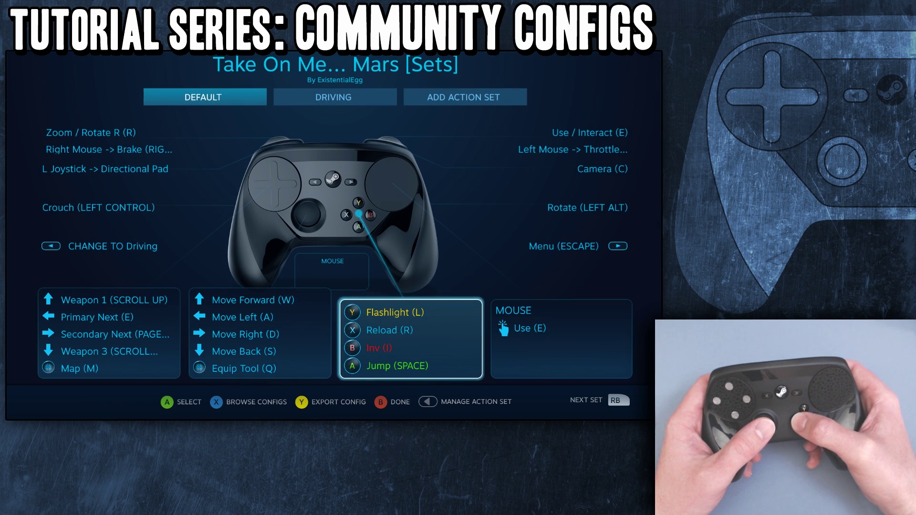
Browse configs, comparing Personal with the Community 'Steam controler for Take On Mars' entry.
{"action": "key", "text": "x"}
{"action": "key", "text": "Down"}
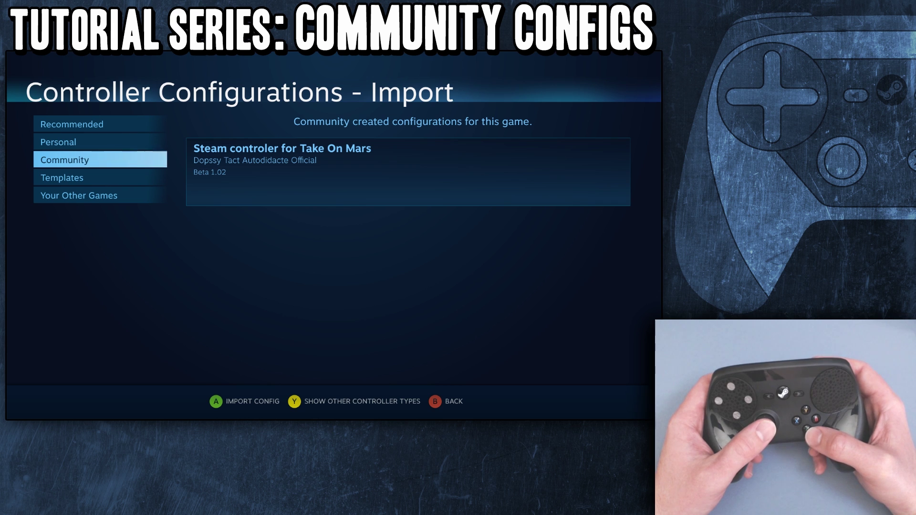
{"action": "key", "text": "Up"}
{"action": "key", "text": "Down"}
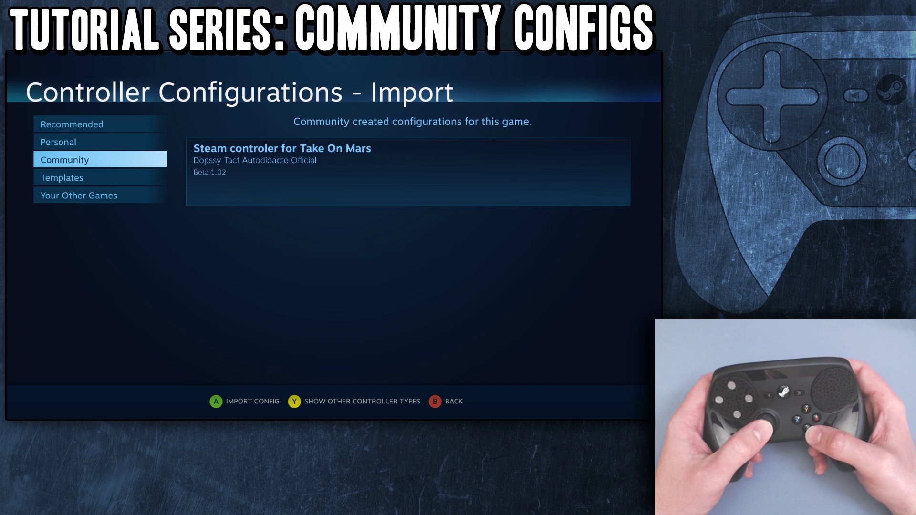
{"action": "key", "text": "Right"}
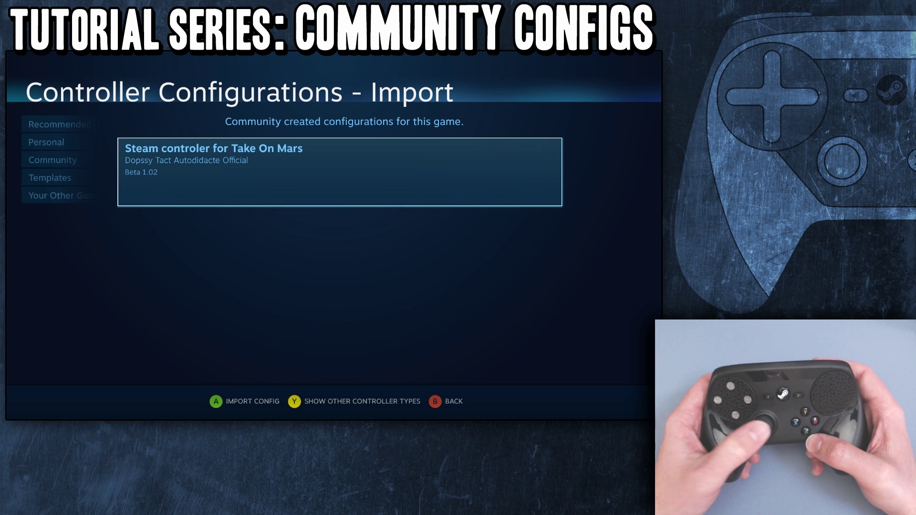
{"action": "key", "text": "Left"}
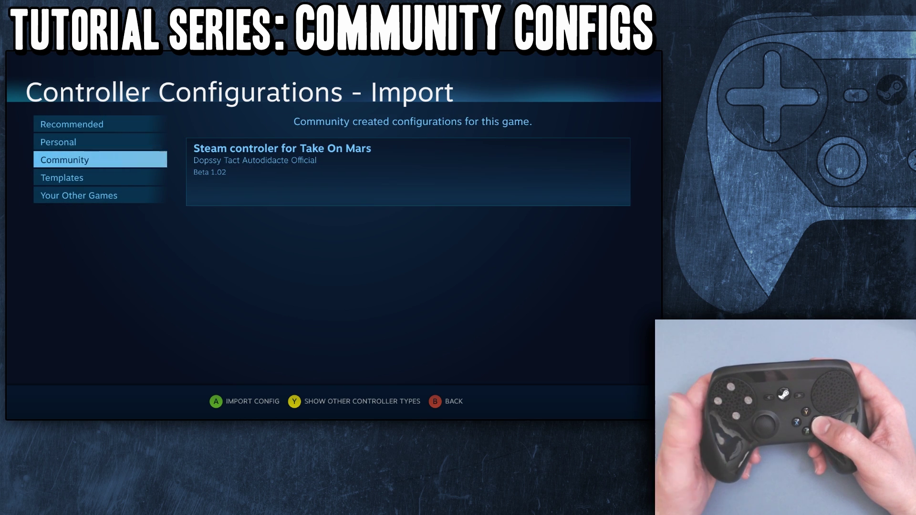
Reopen the config browser and move through Community to the Templates category.
{"action": "key", "text": "Escape"}
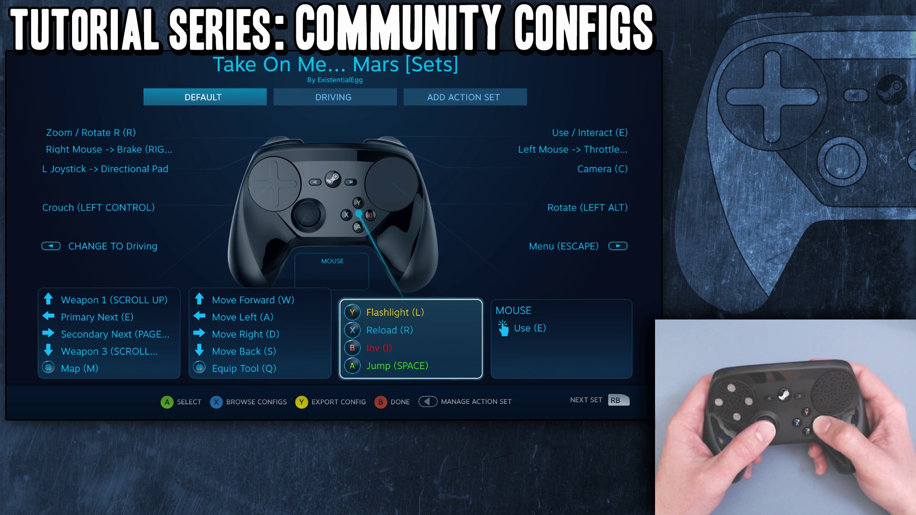
{"action": "key", "text": "x"}
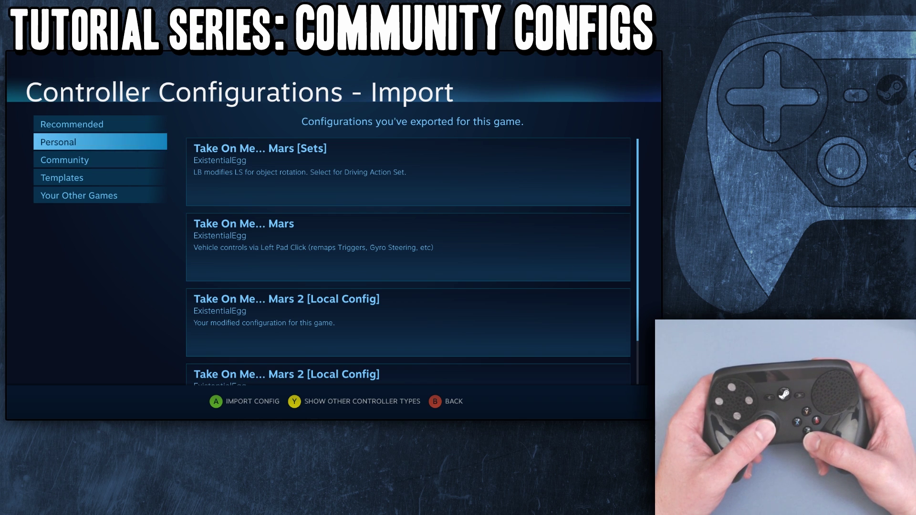
{"action": "key", "text": "Down"}
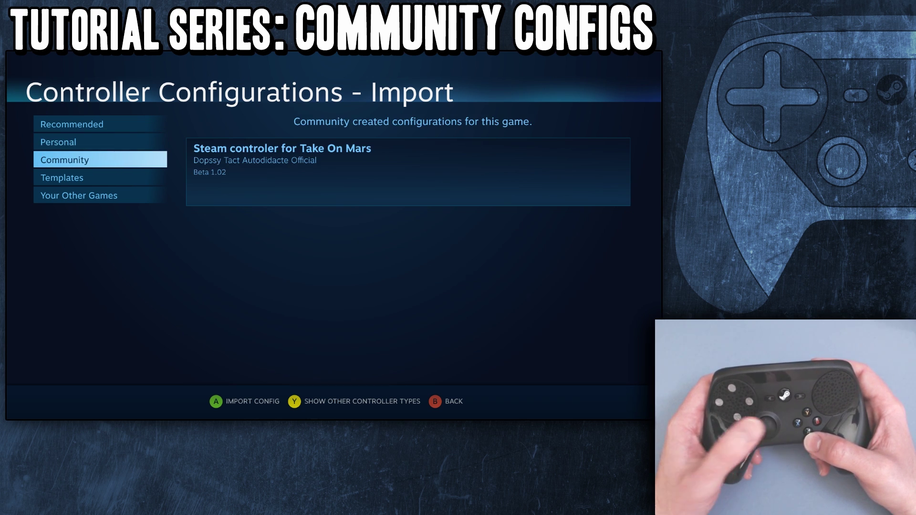
{"action": "key", "text": "Down"}
Scroll the templates: Gamepad, High Precision Camera/Aim, Keyboard (WASD) and Mouse, Gamepad With Camera Controls.
{"action": "key", "text": "Right"}
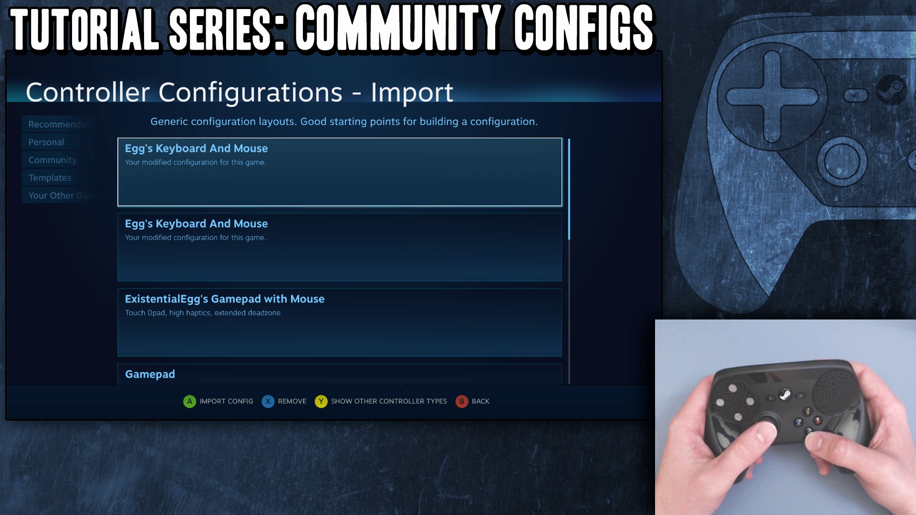
{"action": "key", "text": "Down"}
{"action": "key", "text": "Down"}
{"action": "key", "text": "Down"}
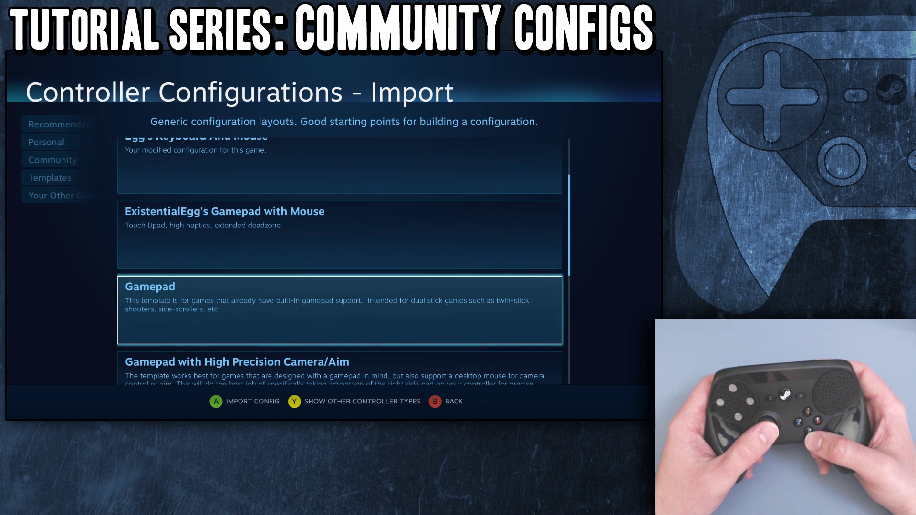
{"action": "key", "text": "Down"}
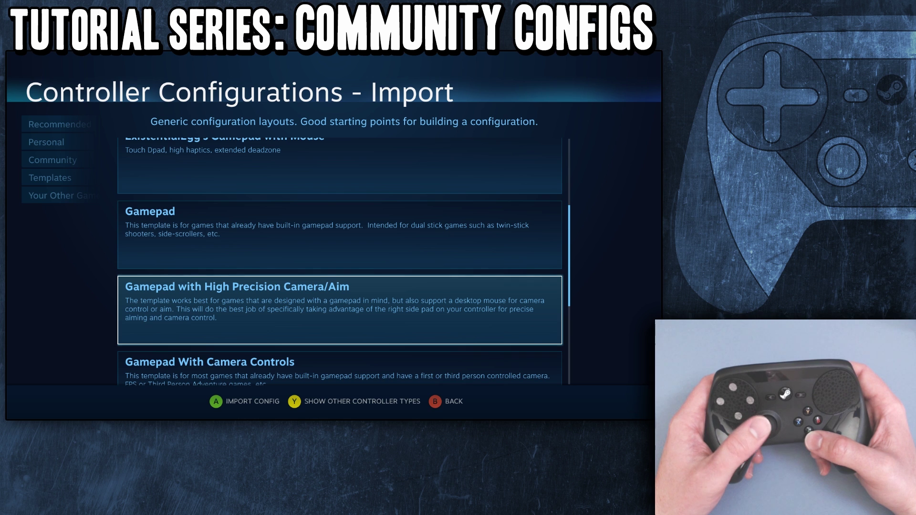
{"action": "key", "text": "Down"}
{"action": "key", "text": "Down"}
{"action": "key", "text": "Down"}
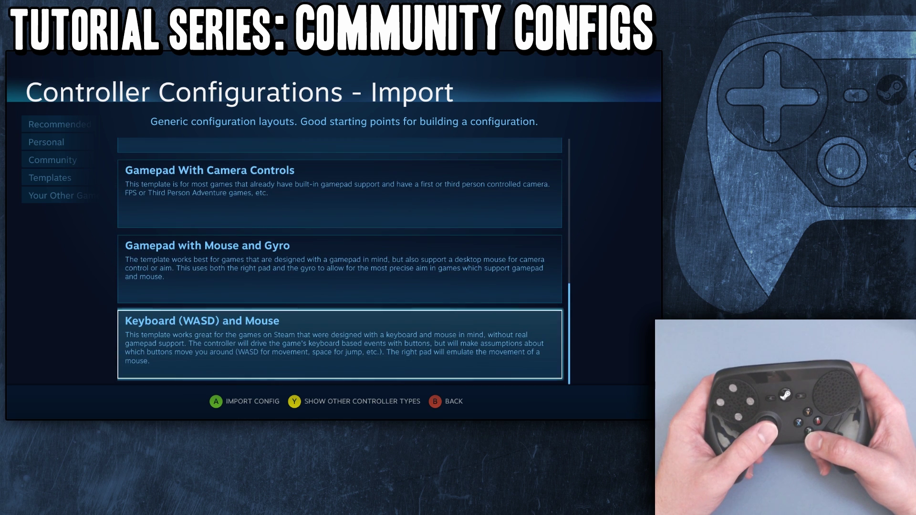
{"action": "key", "text": "Up"}
{"action": "key", "text": "Up"}
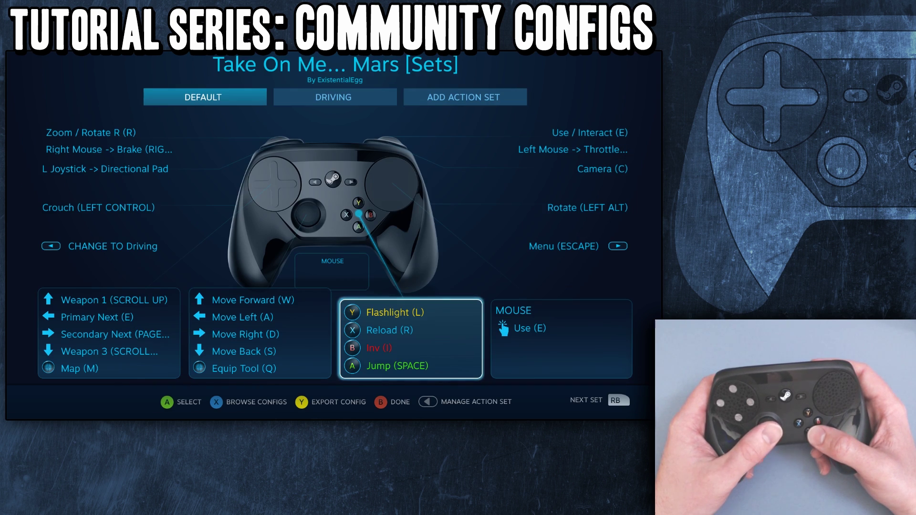
Check the MOUSE bindings, then view the Export screen's Templates options.
{"action": "key", "text": "Right"}
{"action": "key", "text": "Left"}
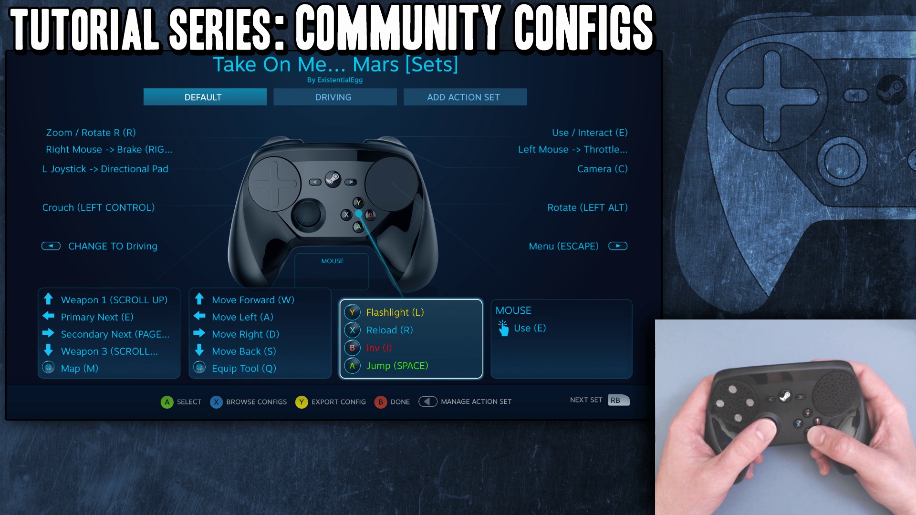
{"action": "key", "text": "y"}
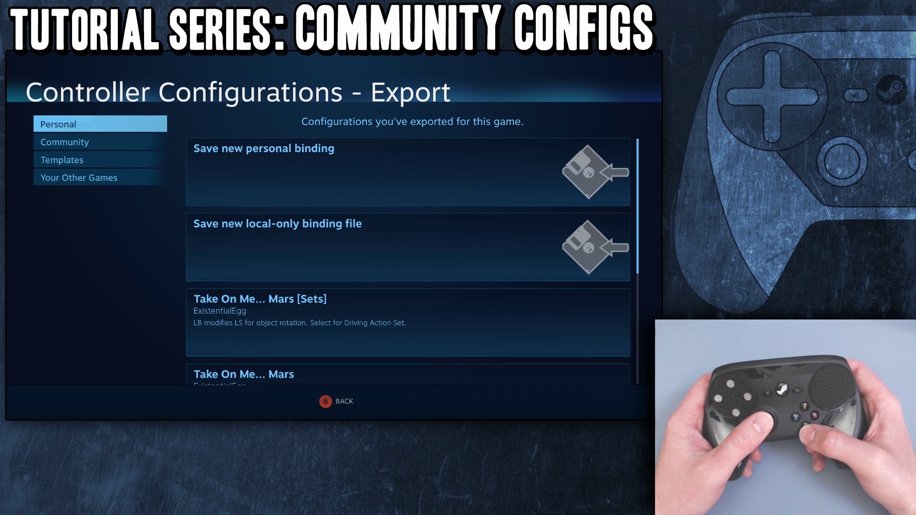
{"action": "key", "text": "Down"}
{"action": "key", "text": "Down"}
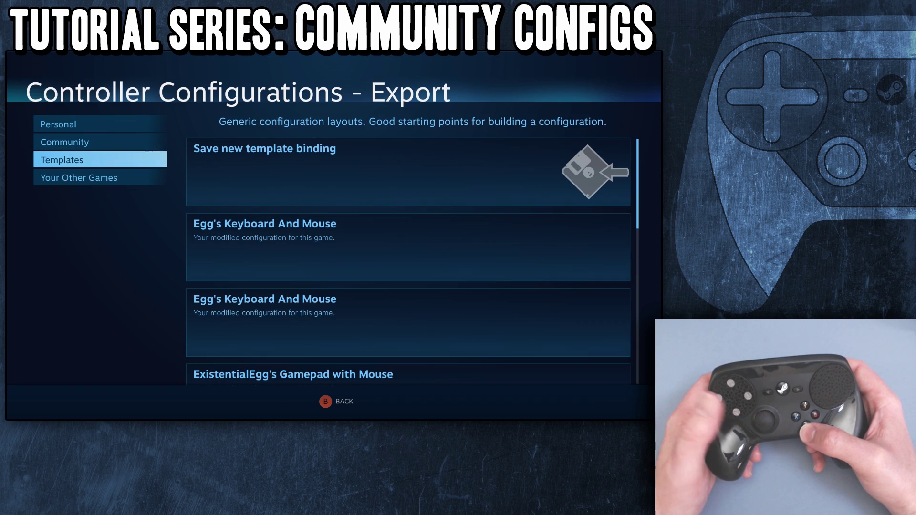
{"action": "key", "text": "Right"}
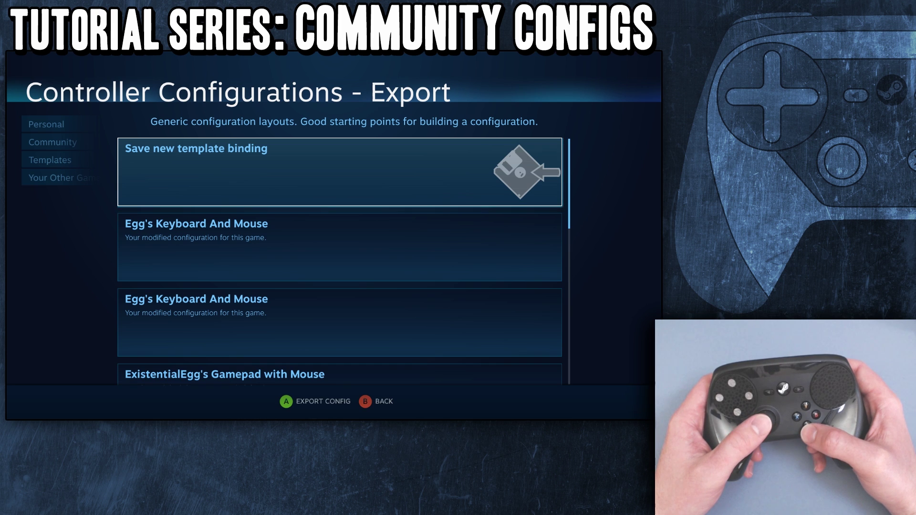
{"action": "key", "text": "Left"}
Close the export screen, the Take On Mars configuration and game menu, returning to Library.
{"action": "key", "text": "Escape"}
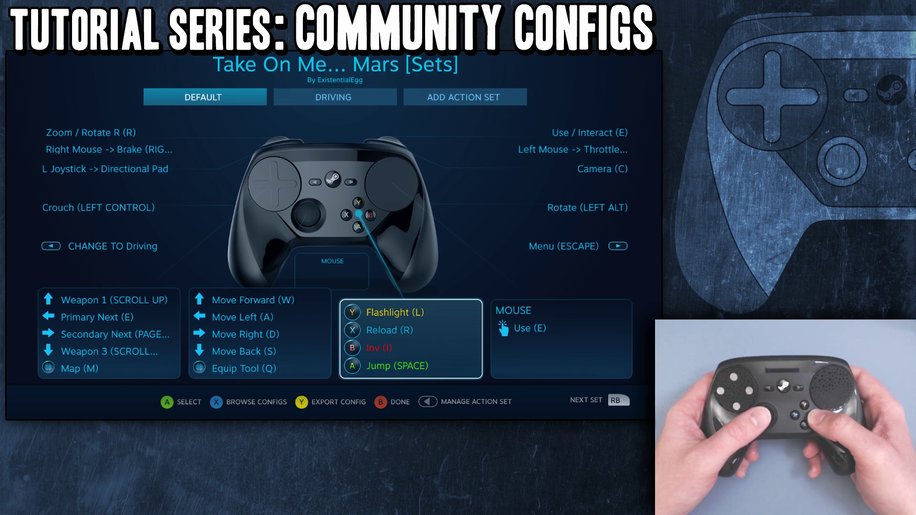
{"action": "key", "text": "Escape"}
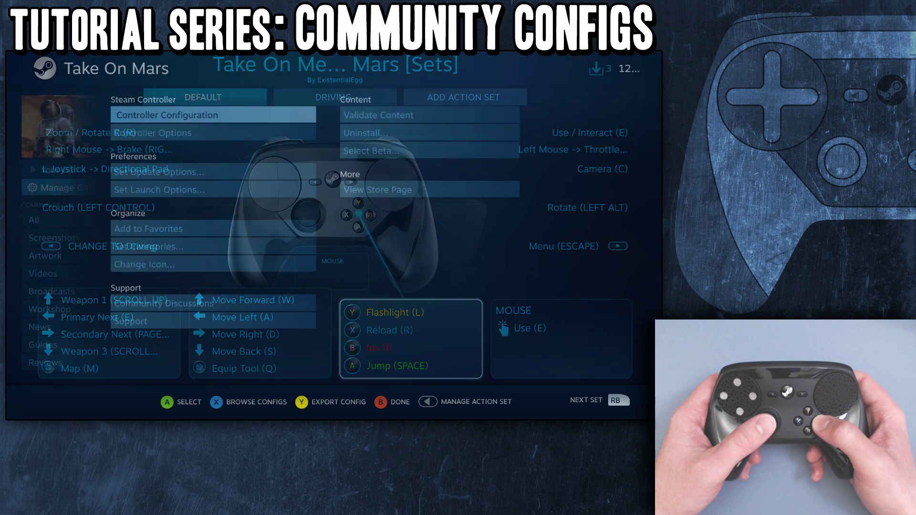
{"action": "key", "text": "Escape"}
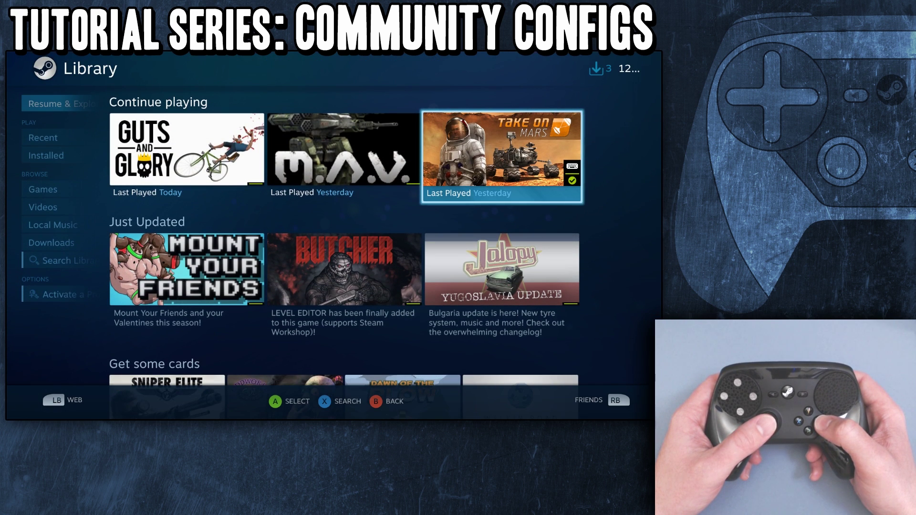
Find Arma 3 in the Library's recent games grid, open it and reach its controller configuration.
{"action": "key", "text": "Down"}
{"action": "key", "text": "Left"}
{"action": "key", "text": "Left"}
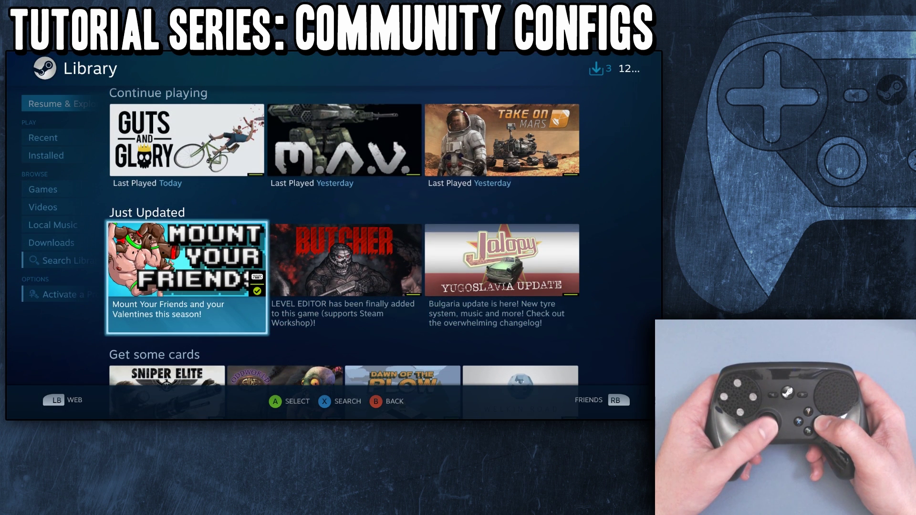
{"action": "key", "text": "Down"}
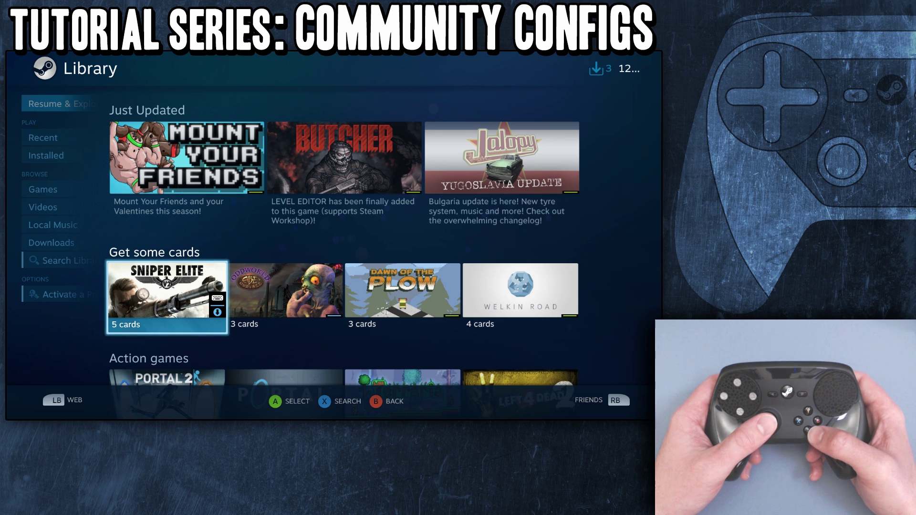
{"action": "key", "text": "Left"}
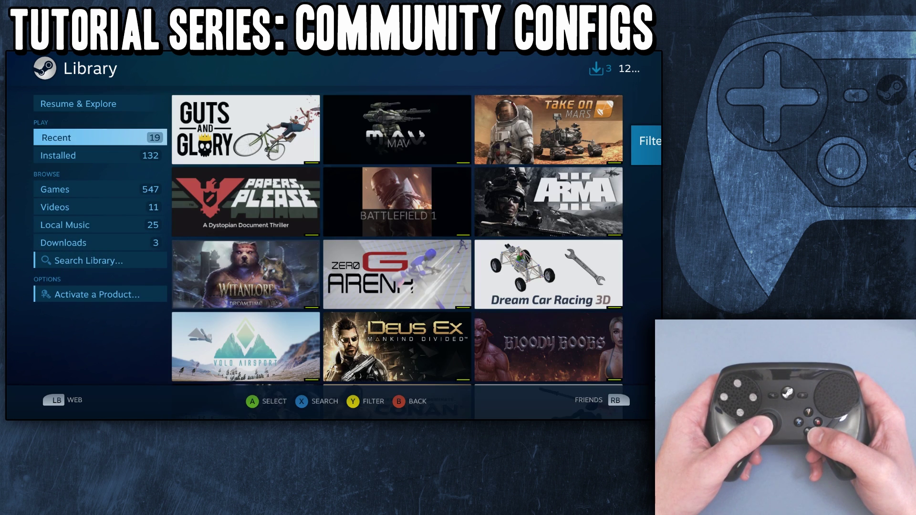
{"action": "key", "text": "Right"}
{"action": "key", "text": "Down"}
{"action": "key", "text": "Right"}
{"action": "key", "text": "Right"}
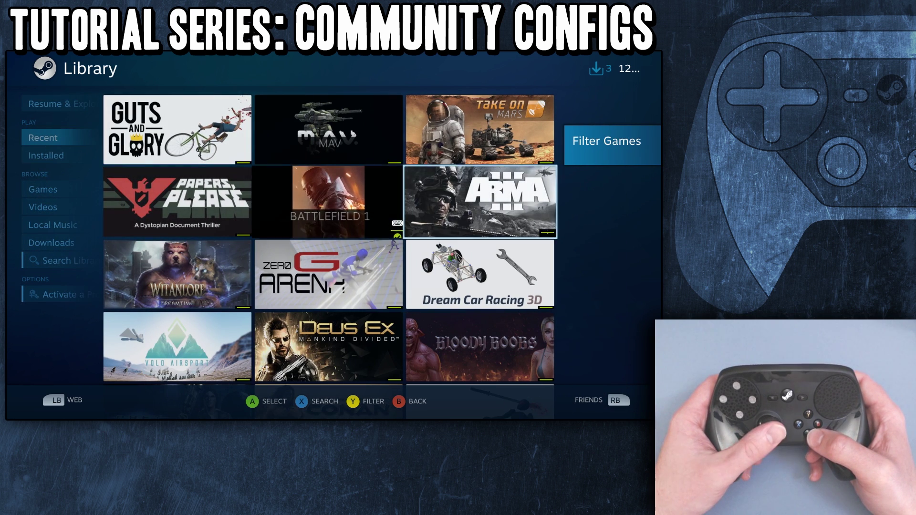
{"action": "key", "text": "Return"}
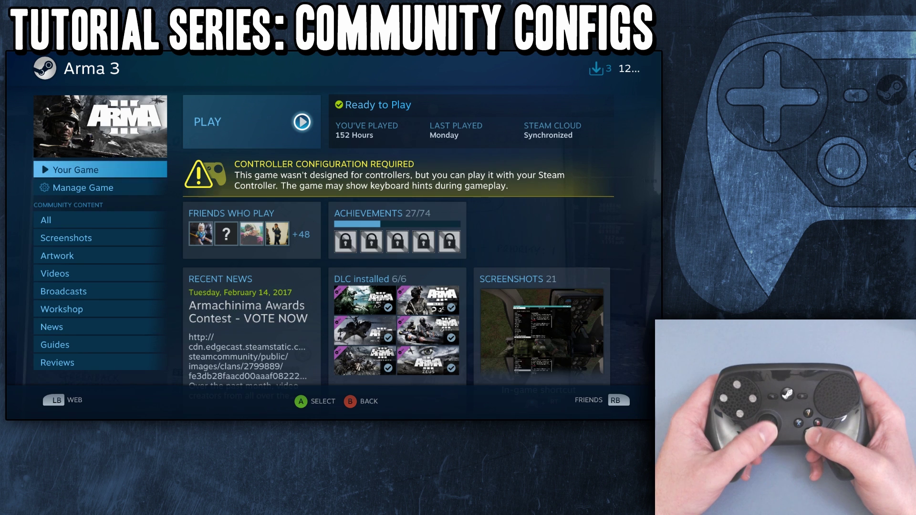
{"action": "key", "text": "Down"}
{"action": "key", "text": "Right"}
{"action": "key", "text": "Return"}
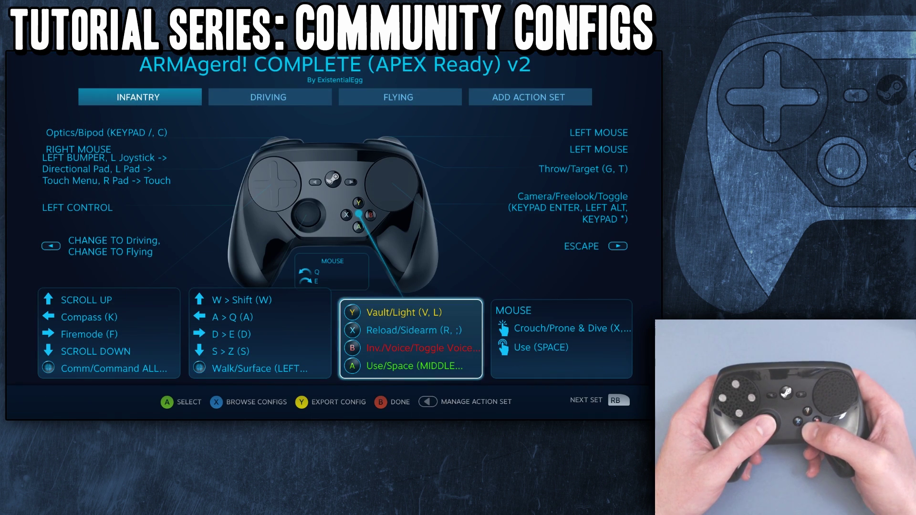
{"action": "key", "text": "Escape"}
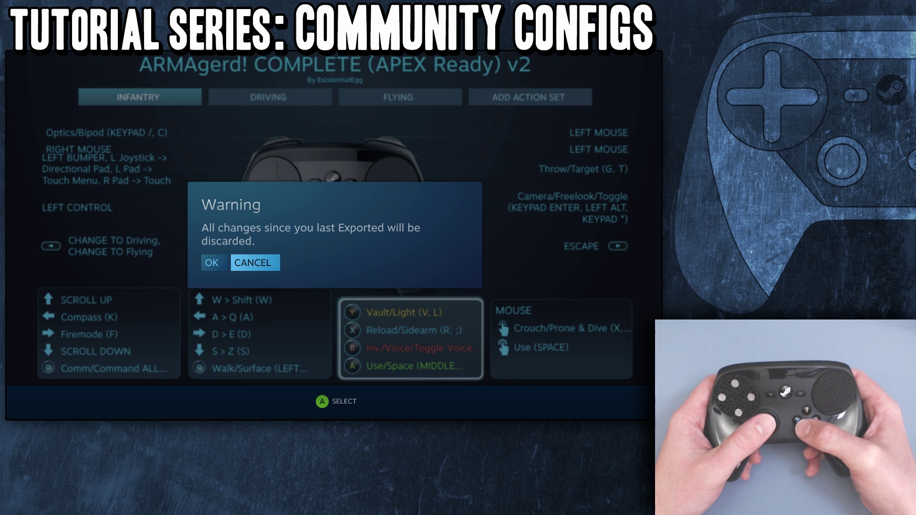
{"action": "key", "text": "Left"}
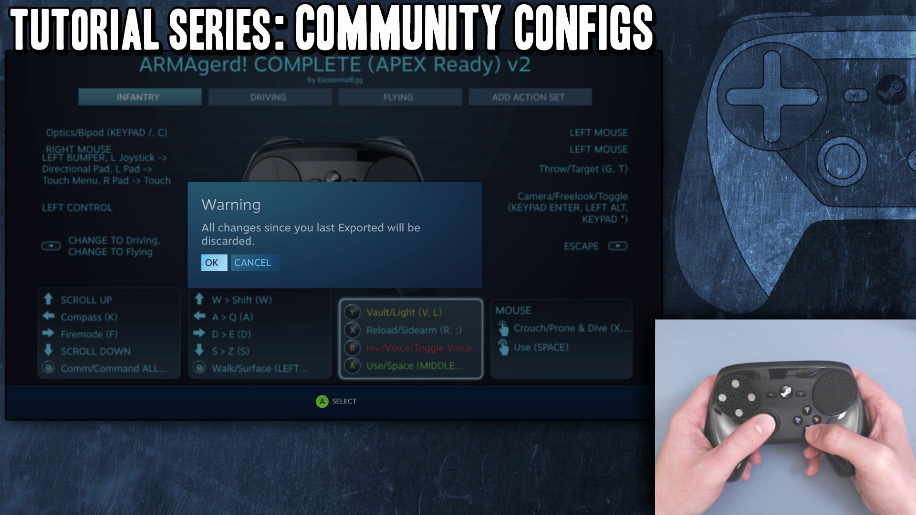
{"action": "key", "text": "Return"}
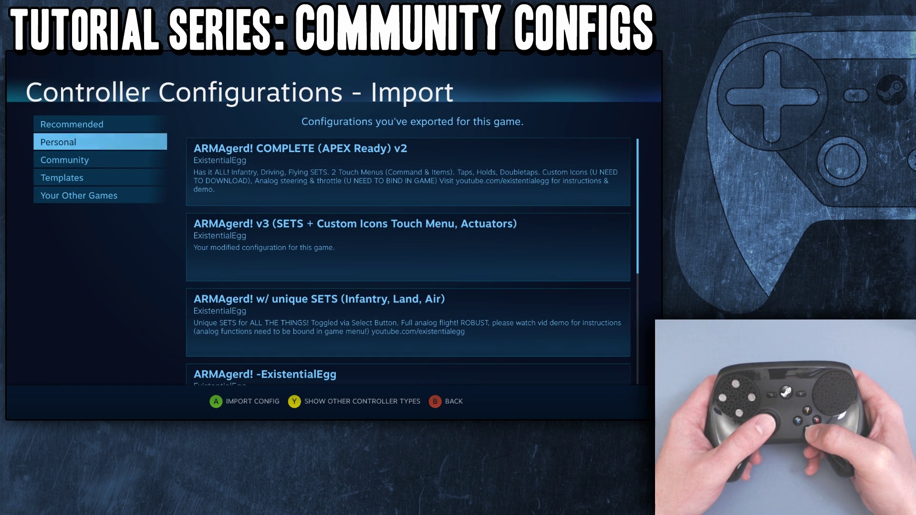
{"action": "key", "text": "Down"}
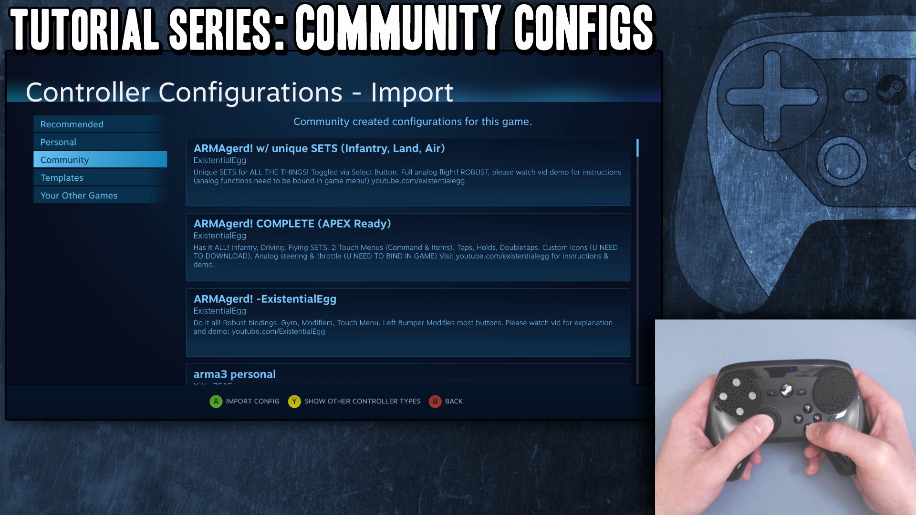
{"action": "key", "text": "Right"}
{"action": "key", "text": "Down"}
{"action": "key", "text": "Down"}
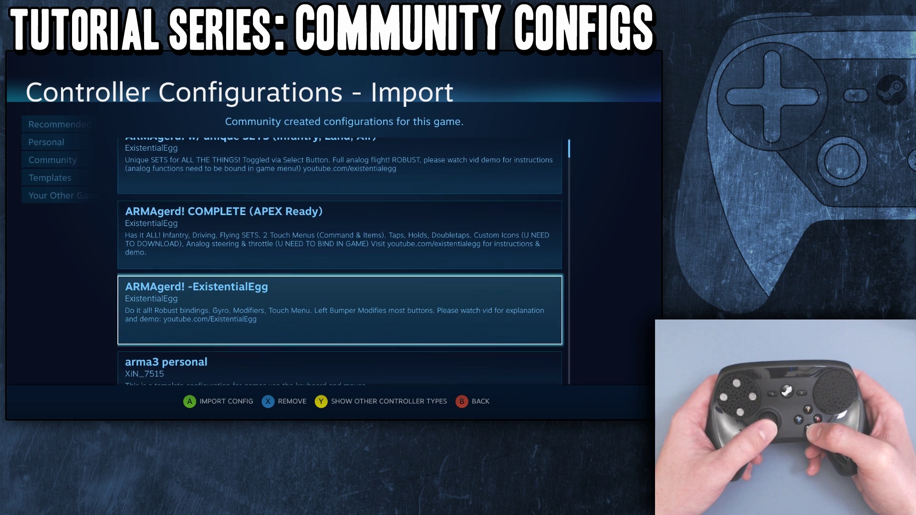
{"action": "key", "text": "Down"}
{"action": "key", "text": "Up"}
{"action": "key", "text": "Up"}
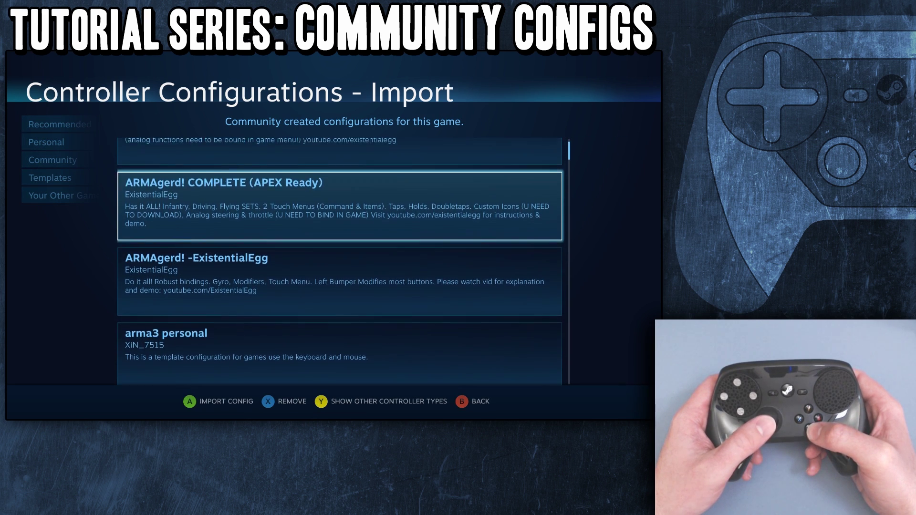
{"action": "key", "text": "Up"}
{"action": "key", "text": "Down"}
{"action": "key", "text": "Down"}
{"action": "key", "text": "Down"}
{"action": "key", "text": "Down"}
{"action": "key", "text": "Down"}
{"action": "key", "text": "Down"}
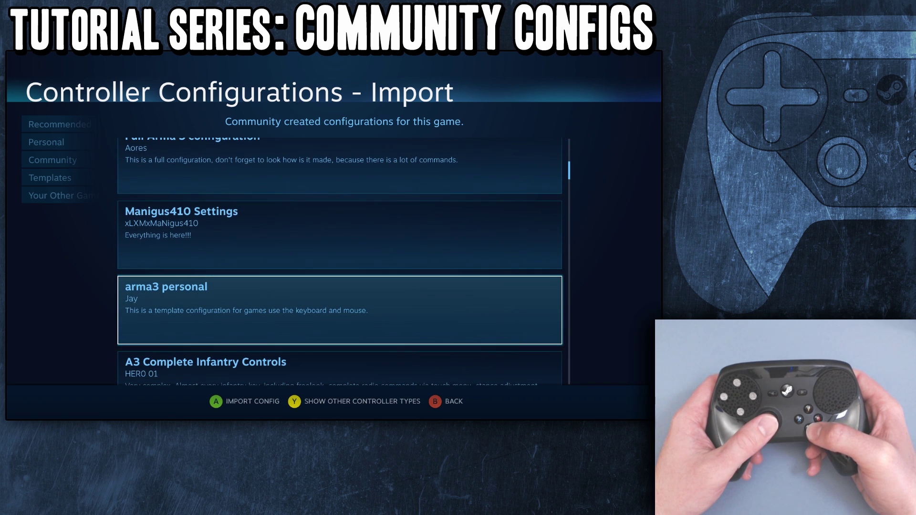
{"action": "key", "text": "Down"}
{"action": "key", "text": "Down"}
{"action": "key", "text": "Down"}
{"action": "key", "text": "Down"}
{"action": "key", "text": "Down"}
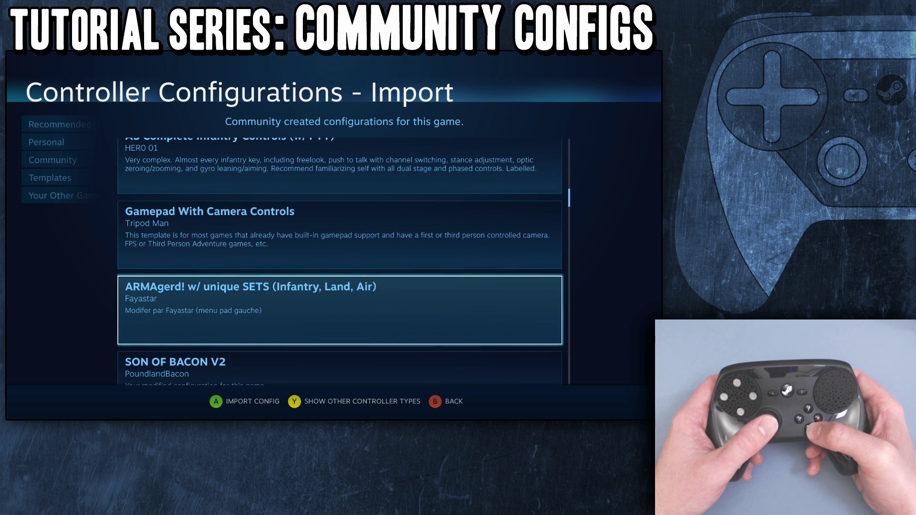
{"action": "key", "text": "Down"}
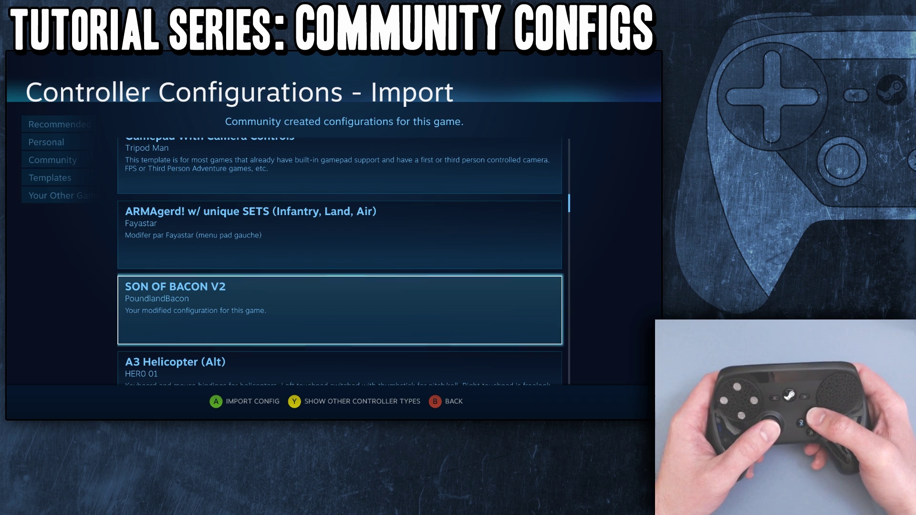
Include other controller types and browse the community configs down and back to arma3 personal trial.
{"action": "key", "text": "y"}
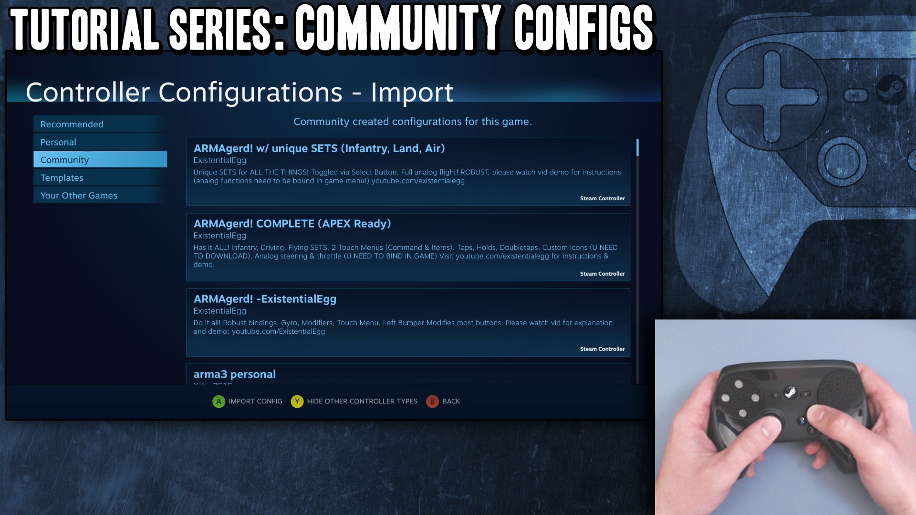
{"action": "key", "text": "Right"}
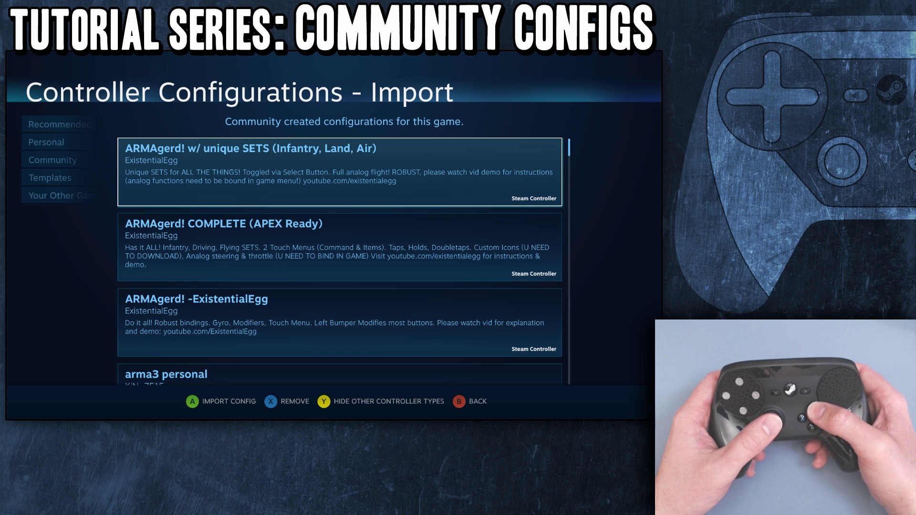
{"action": "key", "text": "Down"}
{"action": "key", "text": "Down"}
{"action": "key", "text": "Down"}
{"action": "key", "text": "Down"}
{"action": "key", "text": "Down"}
{"action": "key", "text": "Down"}
{"action": "key", "text": "Down"}
{"action": "key", "text": "Down"}
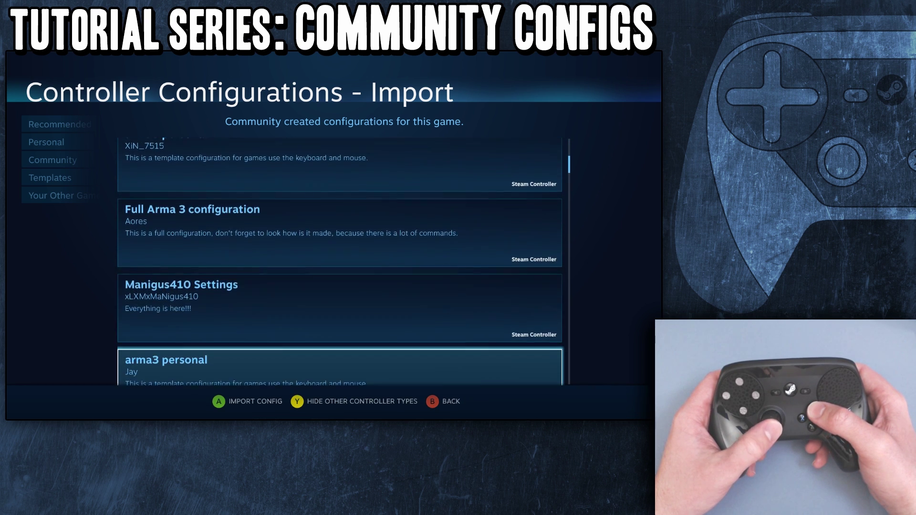
{"action": "key", "text": "Down"}
{"action": "key", "text": "Up"}
{"action": "key", "text": "Up"}
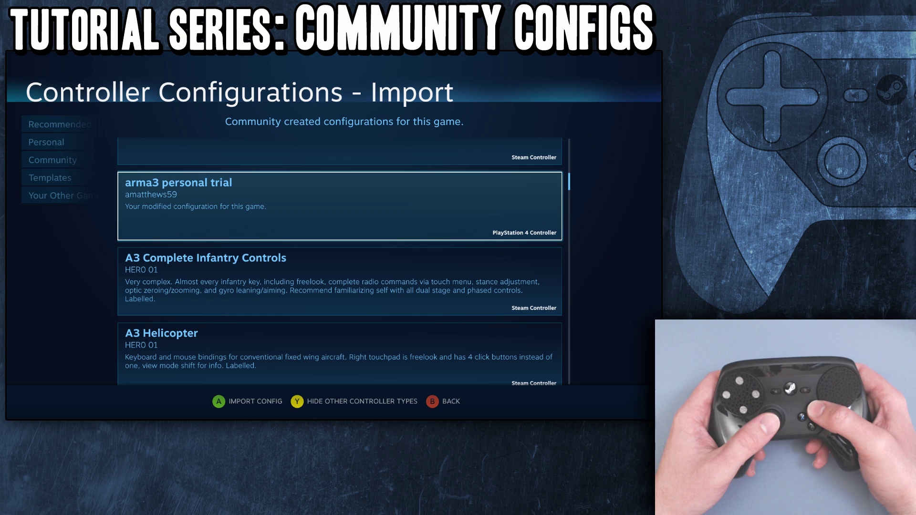
{"action": "key", "text": "Left"}
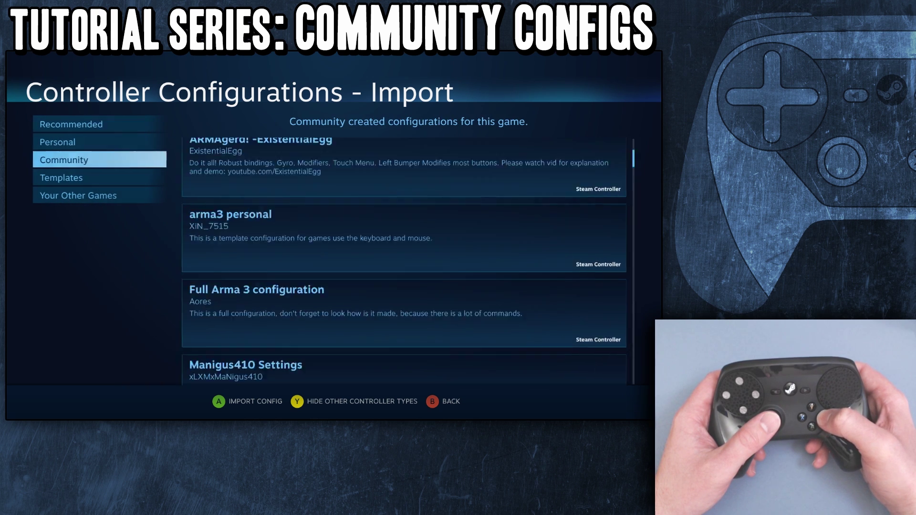
Leave the import list for the current ARMAgerd! COMPLETE (APEX Ready) v2 configuration.
{"action": "key", "text": "Right"}
{"action": "key", "text": "Down"}
{"action": "key", "text": "Return"}
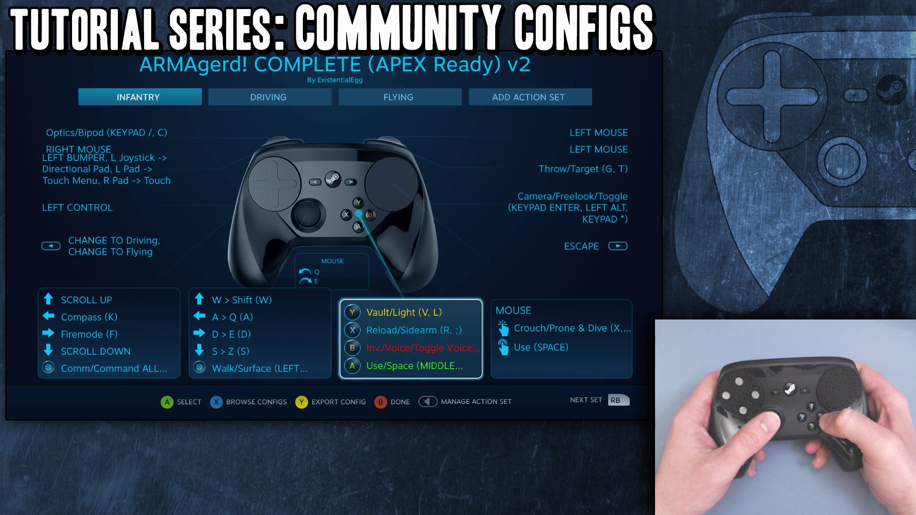
Back out of the Arma 3 configuration and game menu to the Big Picture home screen.
{"action": "key", "text": "Escape"}
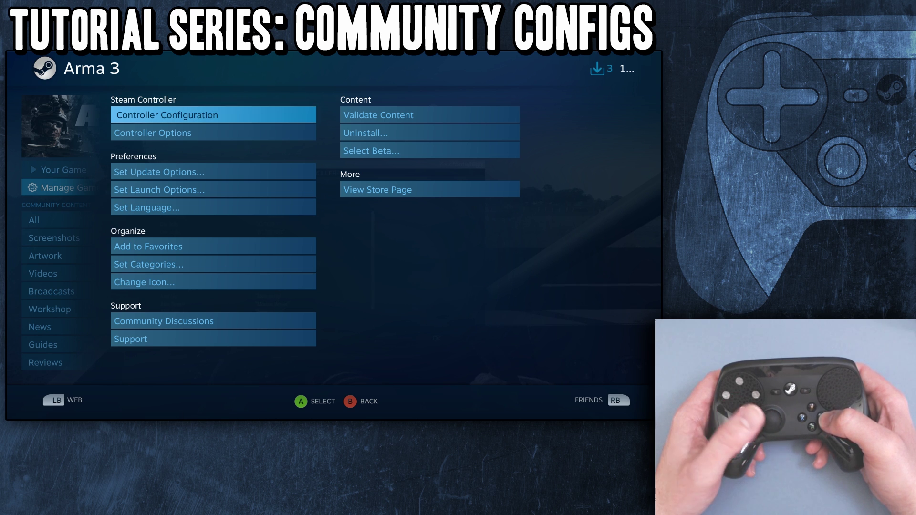
{"action": "key", "text": "Escape"}
{"action": "key", "text": "Escape"}
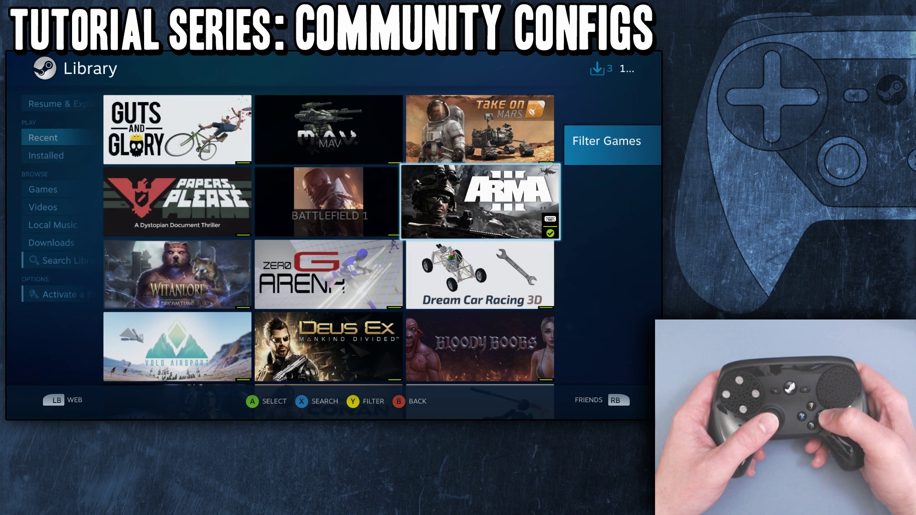
{"action": "key", "text": "Escape"}
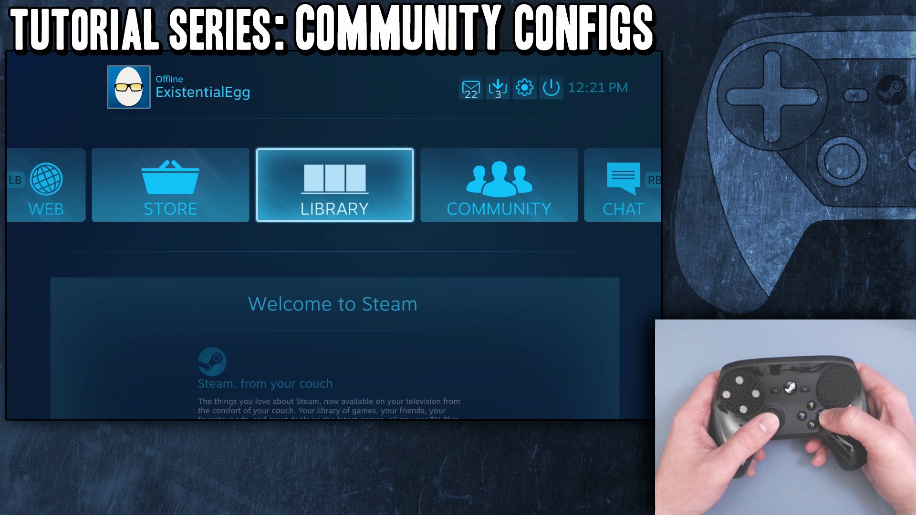
Choose Exit Big Picture from the power menu to return to the desktop client.
{"action": "key", "text": "Right"}
{"action": "key", "text": "Up"}
{"action": "key", "text": "Return"}
{"action": "key", "text": "Down"}
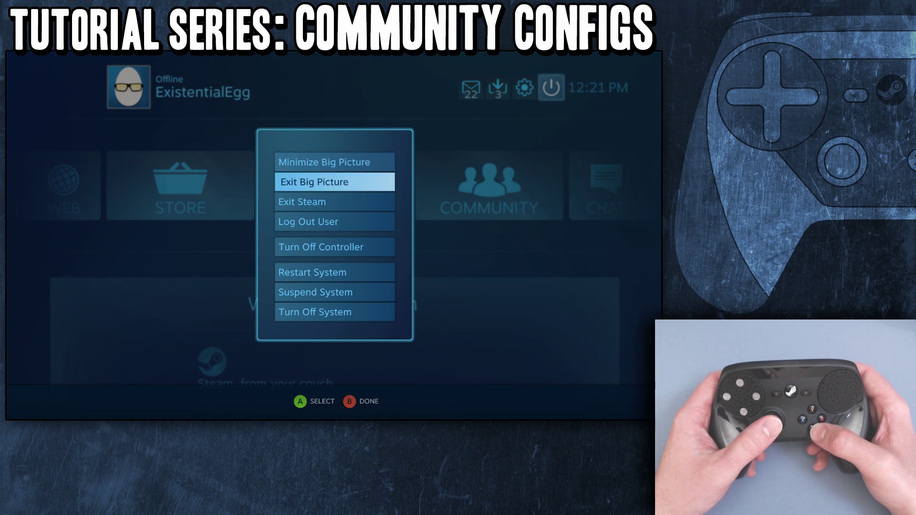
{"action": "key", "text": "Return"}
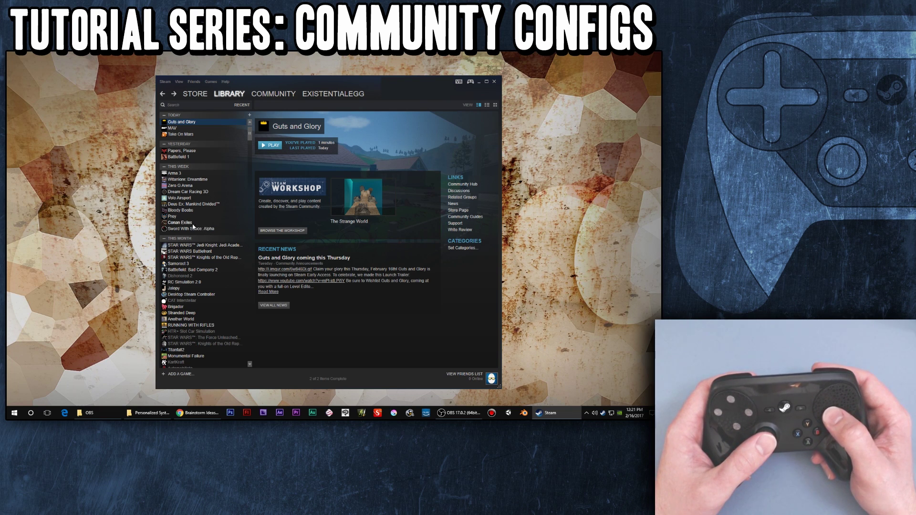
Open Arma 3's Steam Controller configuration and look over its joystick, ESCAPE and face-button bindings.
{"action": "right_click", "coordinate": [180, 174]}
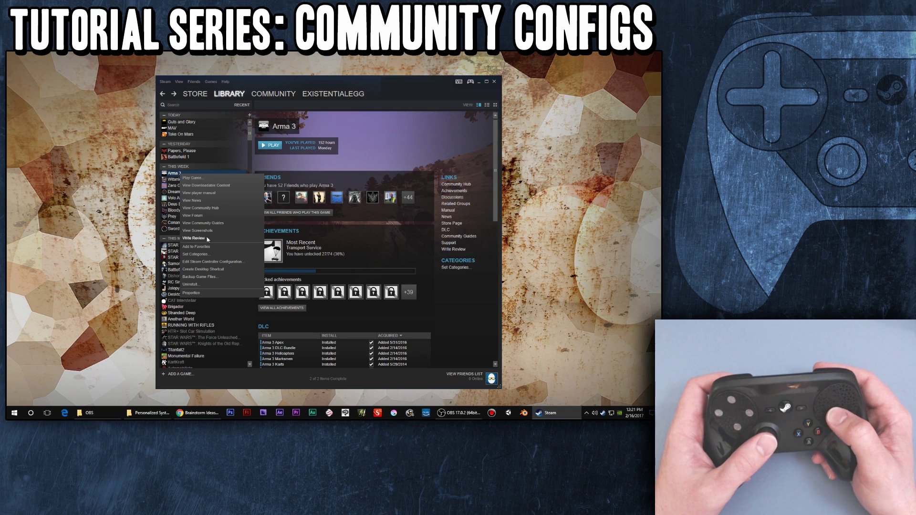
{"action": "left_click", "coordinate": [209, 262]}
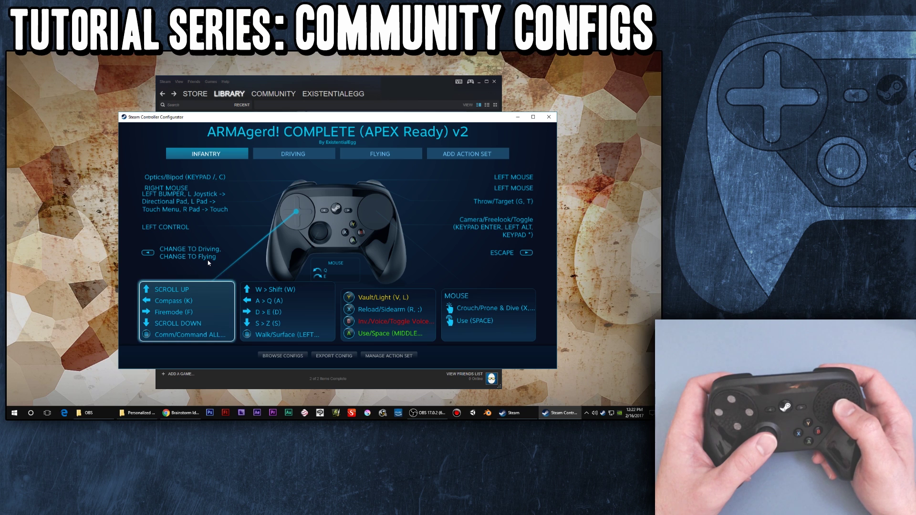
{"action": "key", "text": "Right"}
{"action": "key", "text": "Up"}
{"action": "key", "text": "Down"}
{"action": "key", "text": "Right"}
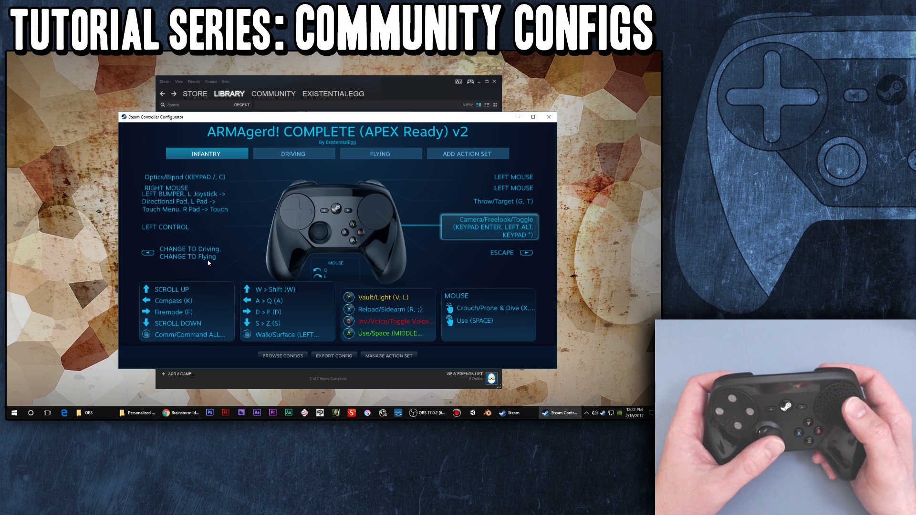
{"action": "key", "text": "Down"}
{"action": "key", "text": "Down"}
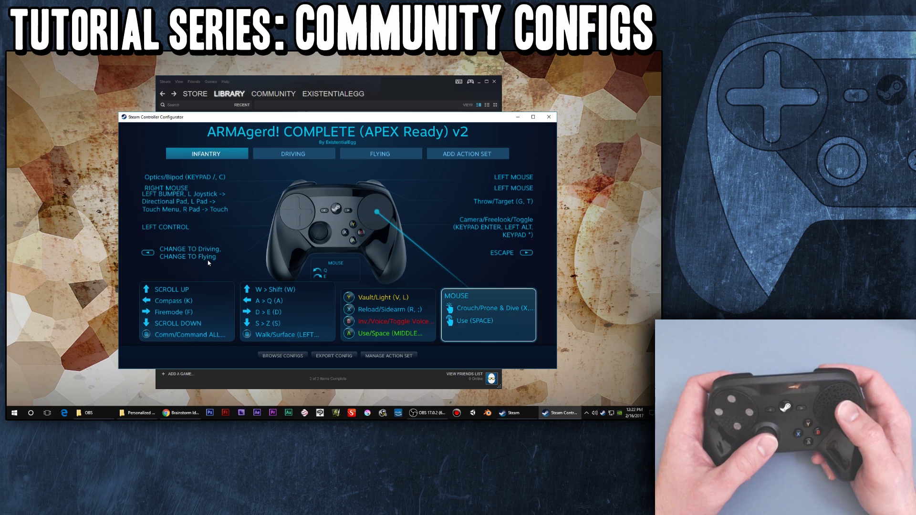
{"action": "key", "text": "Left"}
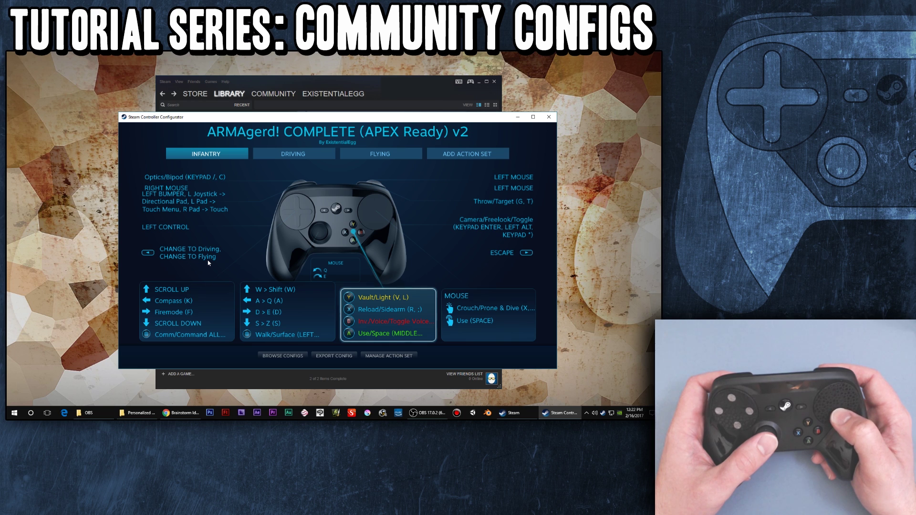
{"action": "key", "text": "Left"}
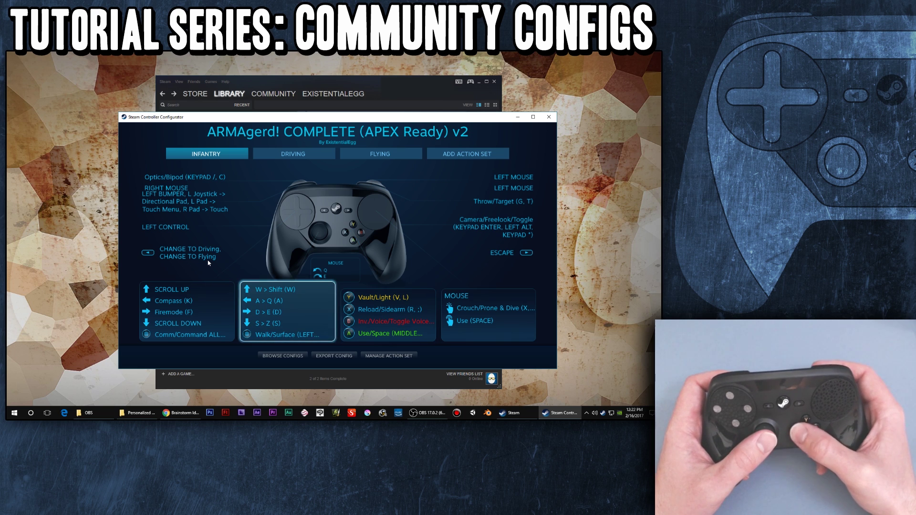
Discard unexported changes, browse the templates, then reapply the personal ARMAgerd! COMPLETE (APEX Ready) v2 config.
{"action": "key", "text": "Escape"}
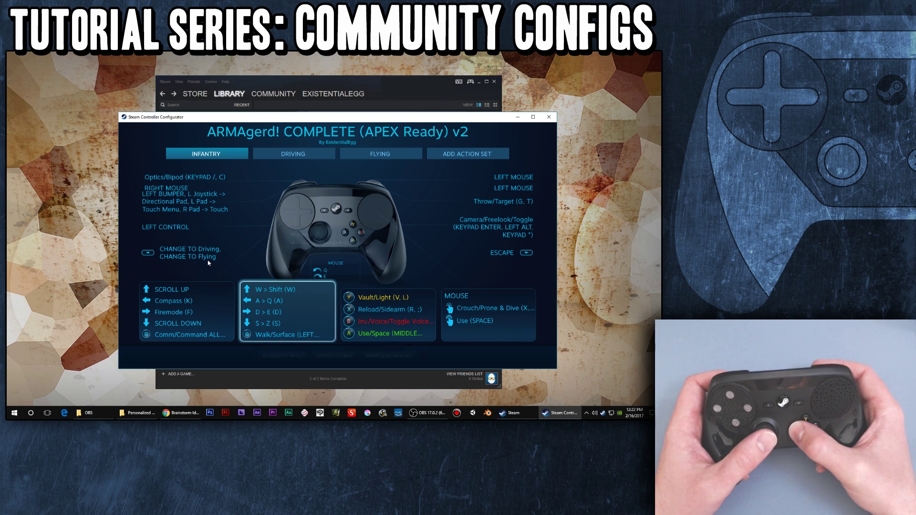
{"action": "key", "text": "Left"}
{"action": "key", "text": "Return"}
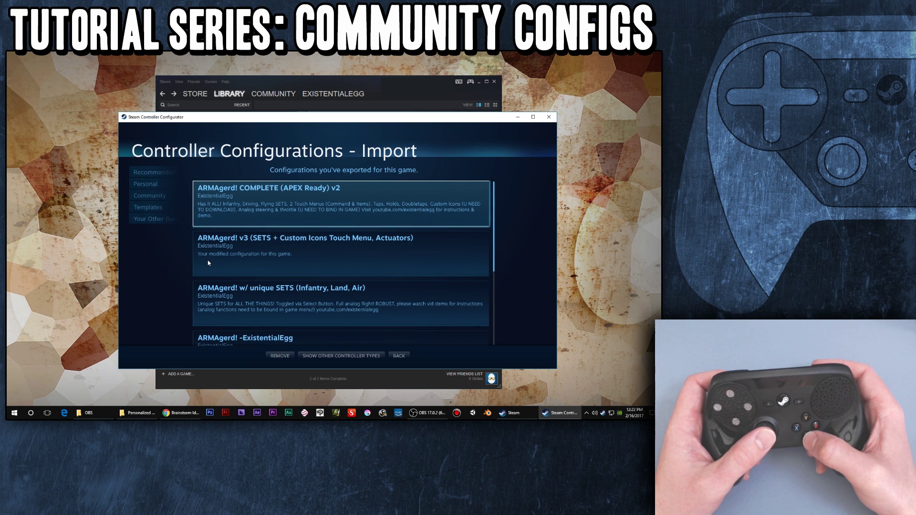
{"action": "key", "text": "Down"}
{"action": "key", "text": "Right"}
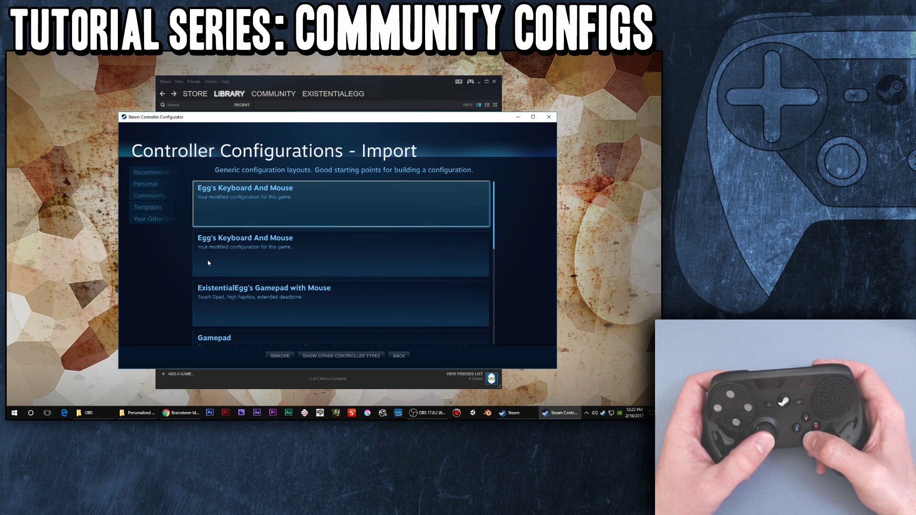
{"action": "key", "text": "Down"}
{"action": "key", "text": "Down"}
{"action": "key", "text": "Up"}
{"action": "key", "text": "Up"}
{"action": "key", "text": "Left"}
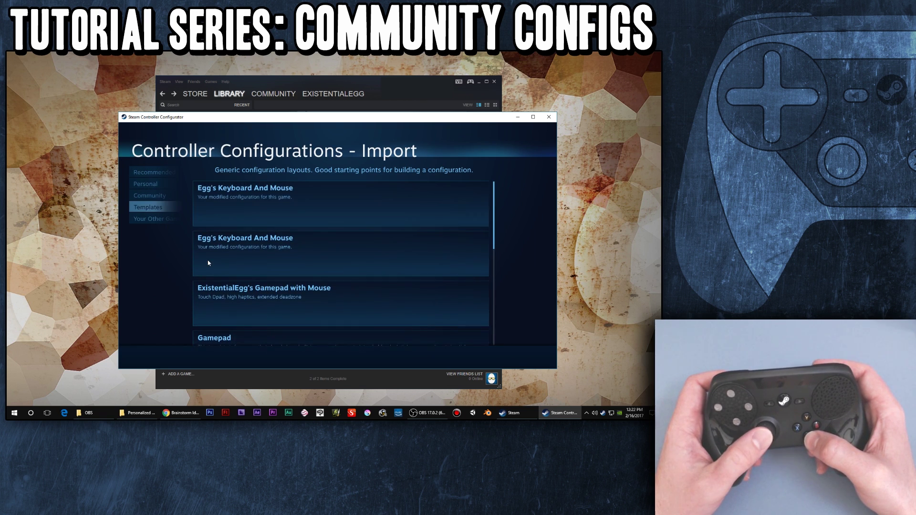
{"action": "key", "text": "Up"}
{"action": "key", "text": "Up"}
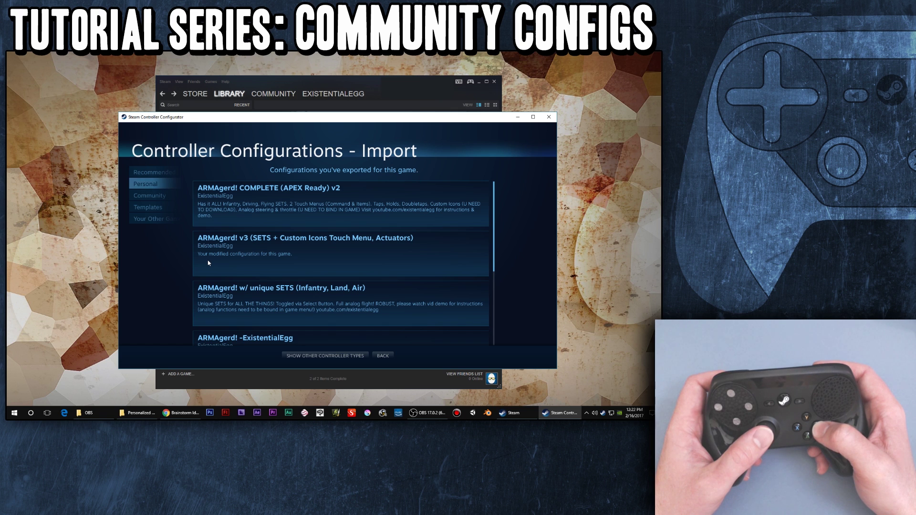
{"action": "key", "text": "Return"}
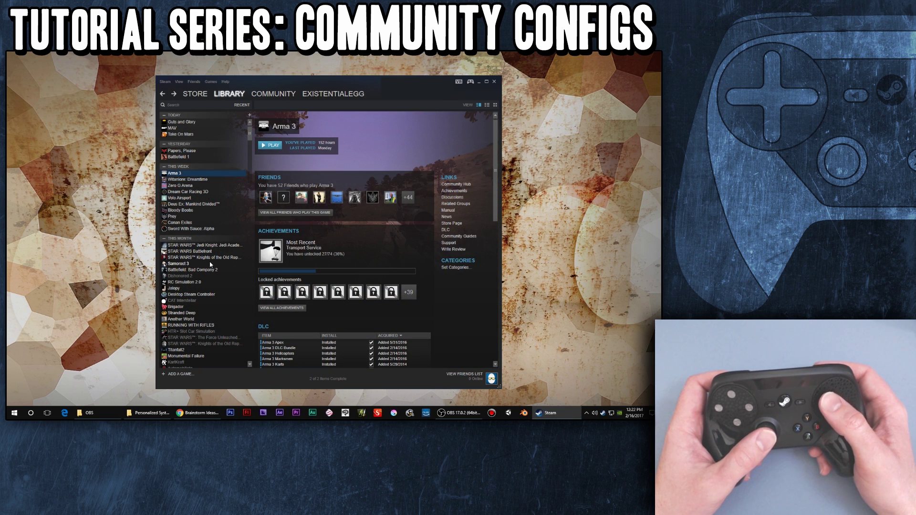
Show the Witanlore: Dreamtime game page and open Steam Settings on the In-Game section.
{"action": "key", "text": "Down"}
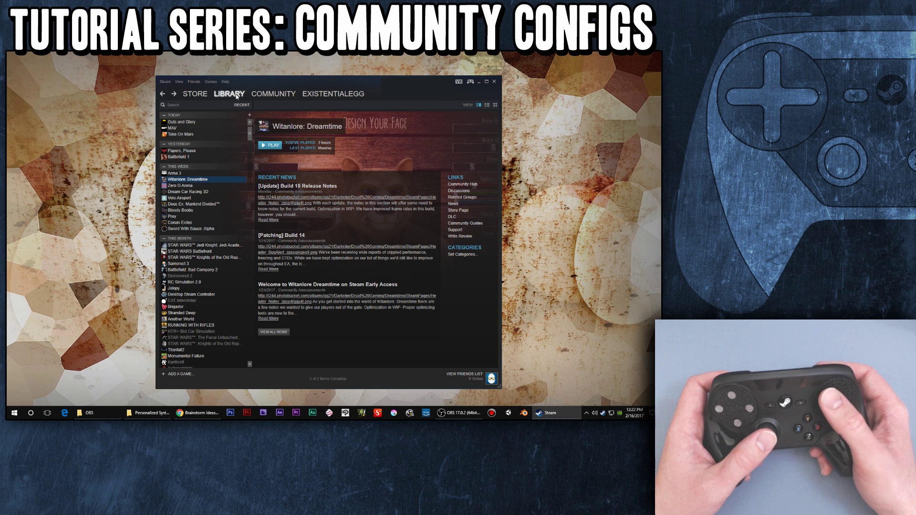
{"action": "left_click", "coordinate": [167, 83]}
{"action": "left_click", "coordinate": [172, 116]}
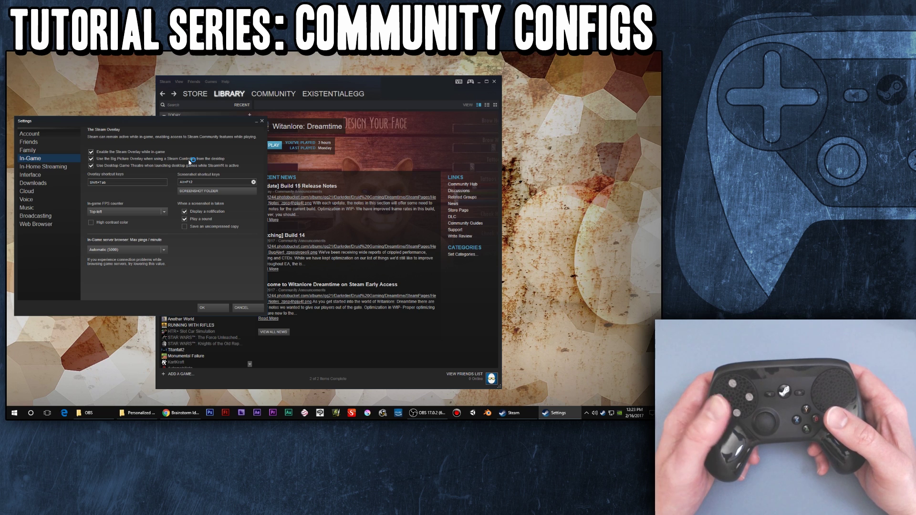
Close the Steam Settings window, returning to the Witanlore: Dreamtime page.
{"action": "left_click", "coordinate": [262, 122]}
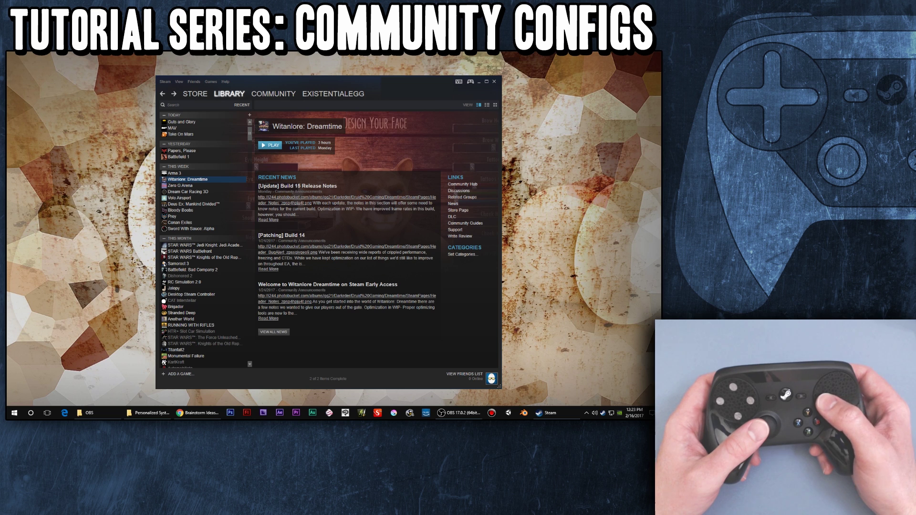